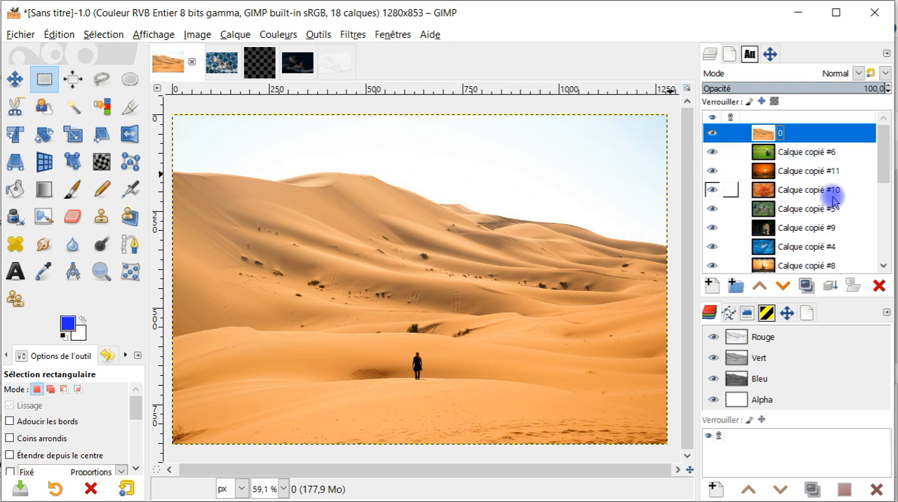
Step: Switch to the browser, like the Pixabay photo of the running man and copy the image
key(alt+Tab)
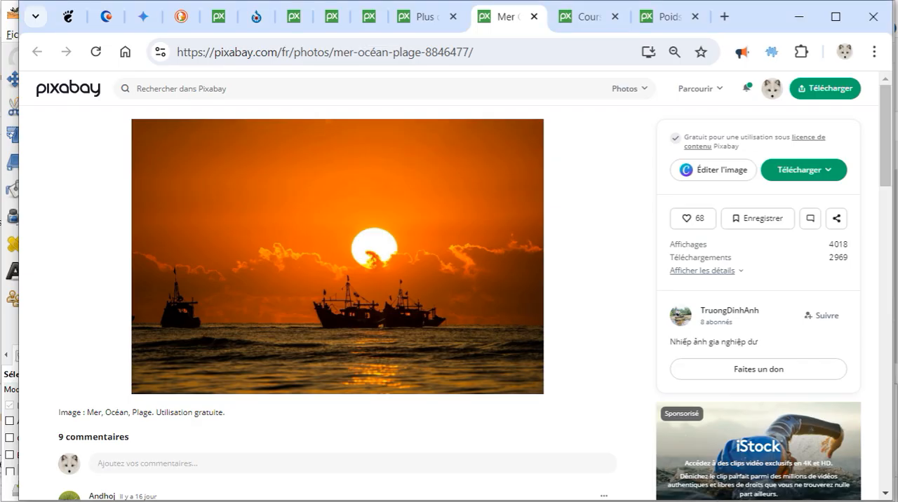
click(570, 16)
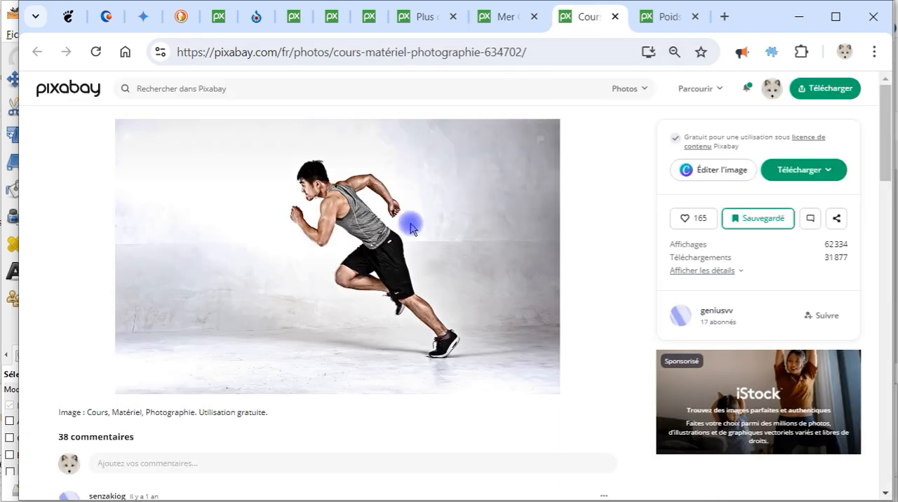
click(682, 220)
right_click(331, 219)
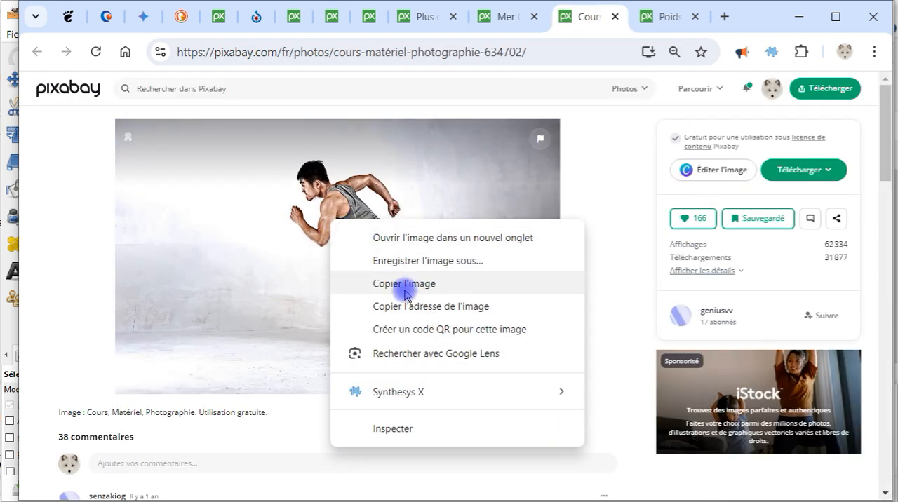
click(411, 286)
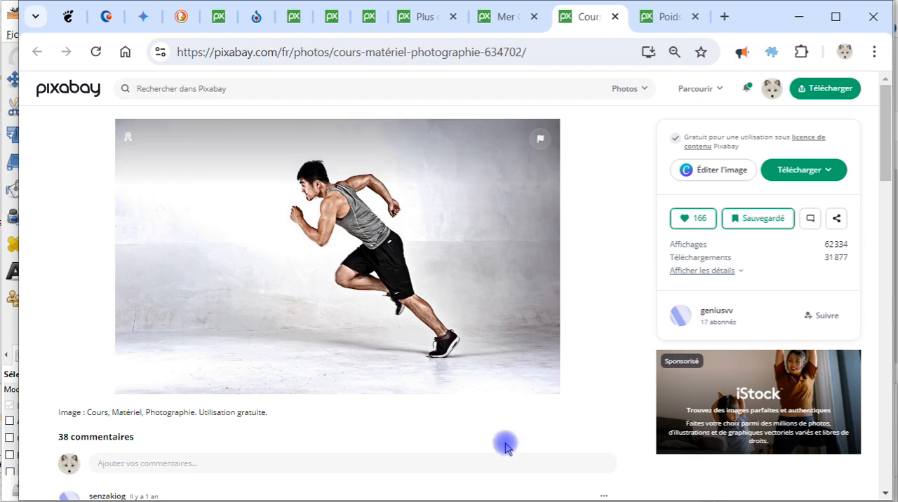
Step: Switch to GIMP, paste the runner photo as a new layer and place it directly below the desert layer "0"
key(alt+Tab)
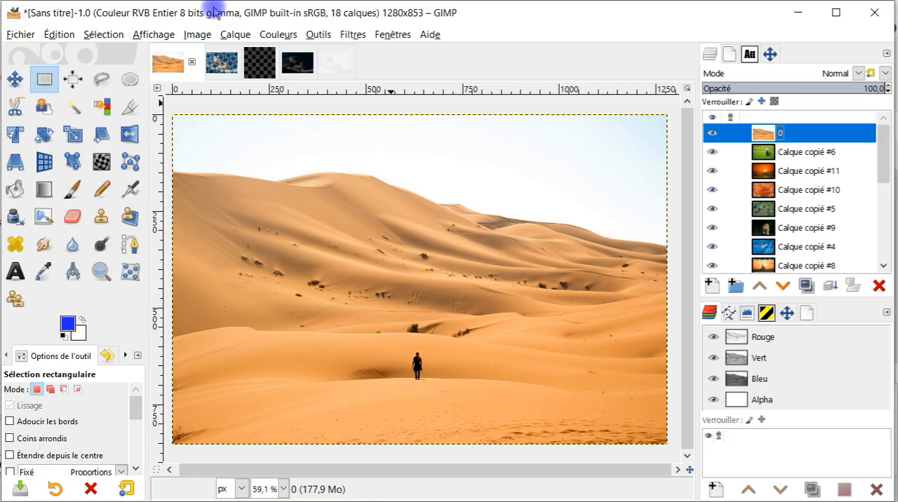
click(58, 33)
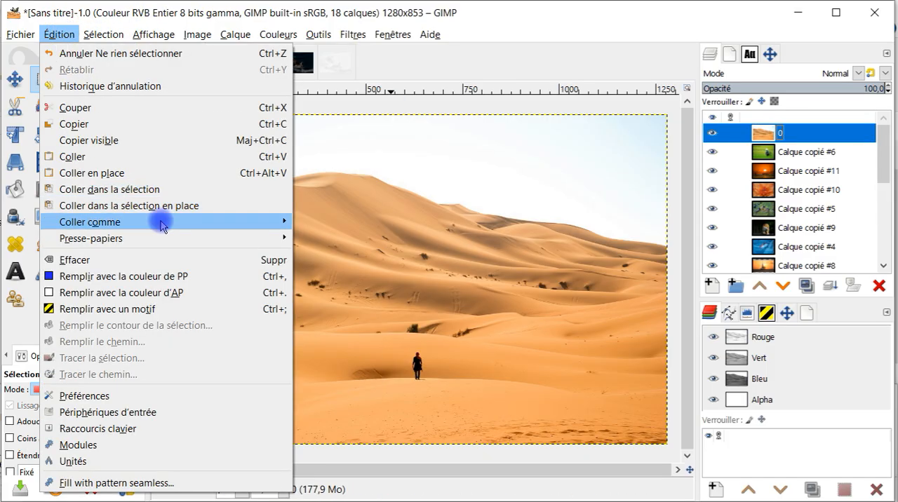
mouse_move(162, 225)
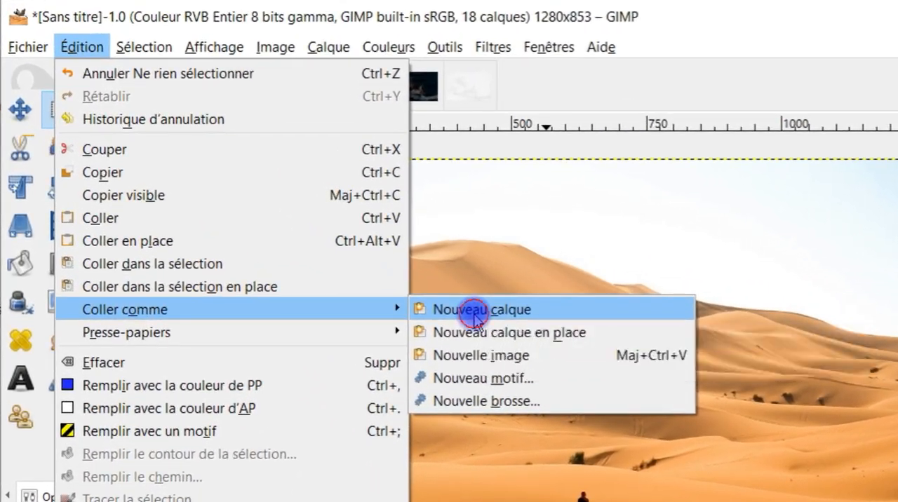
click(474, 316)
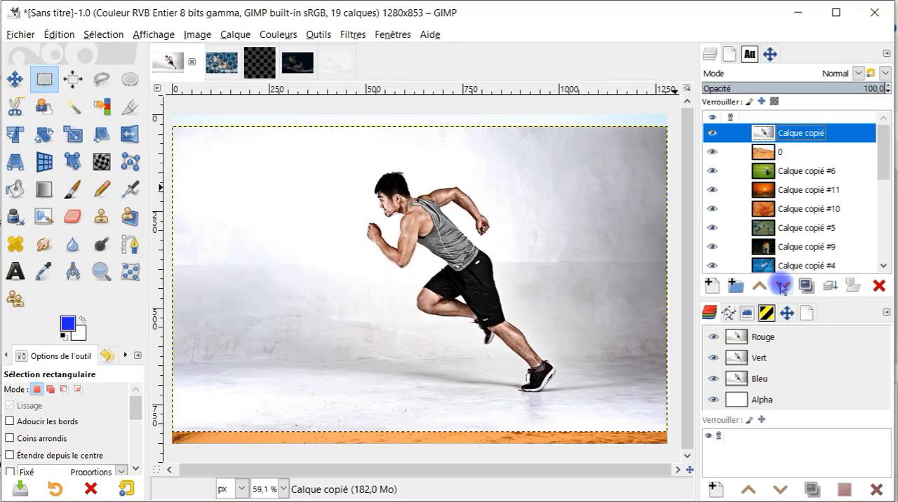
click(782, 286)
click(770, 134)
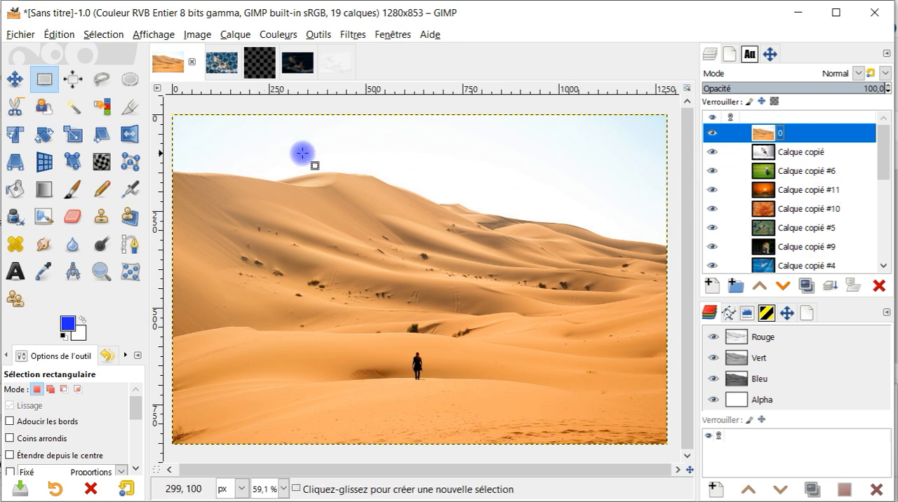
Step: Reset the foreground and background colours to the default black and white
scroll(801, 168, down, 5)
scroll(802, 176, up, 5)
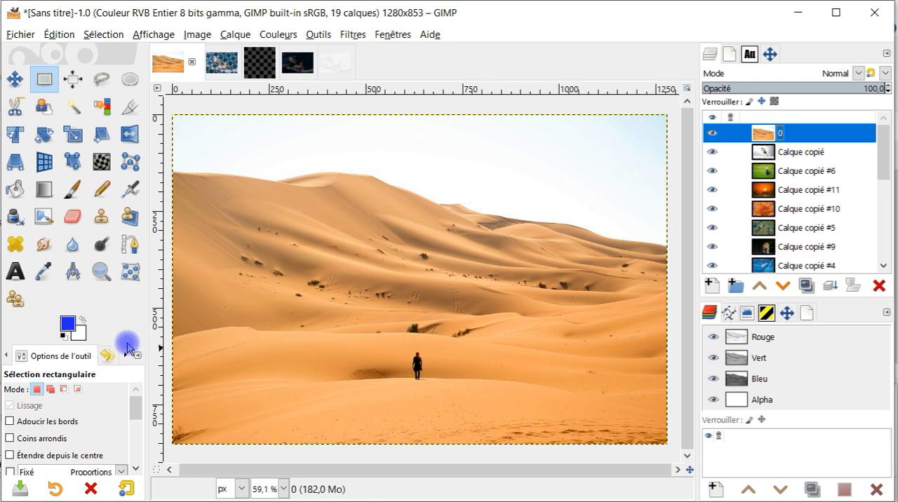
click(64, 338)
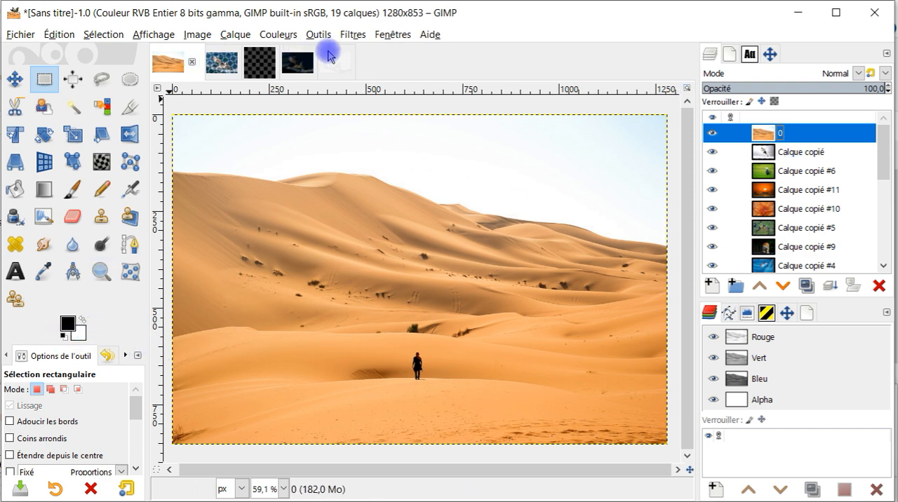
Step: Open the G'MIC-Qt Drawn Montage filter and bring up the selector for its associated colour
click(353, 34)
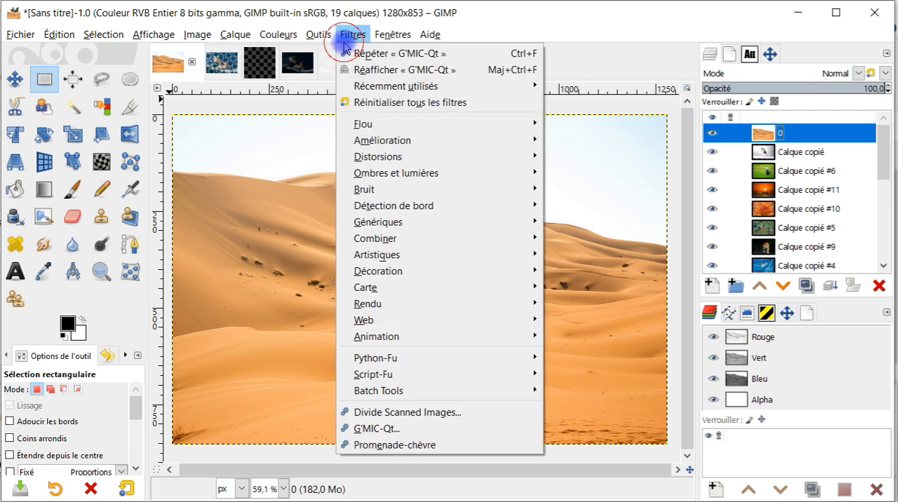
click(379, 429)
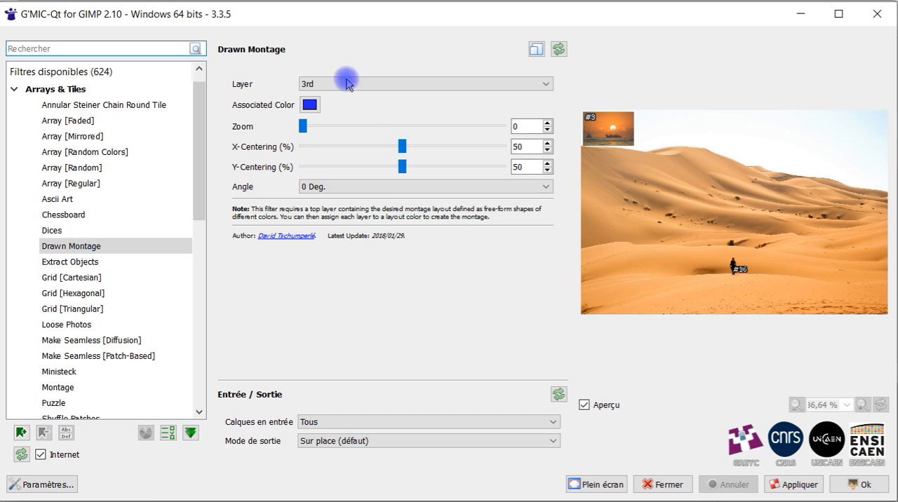
click(309, 104)
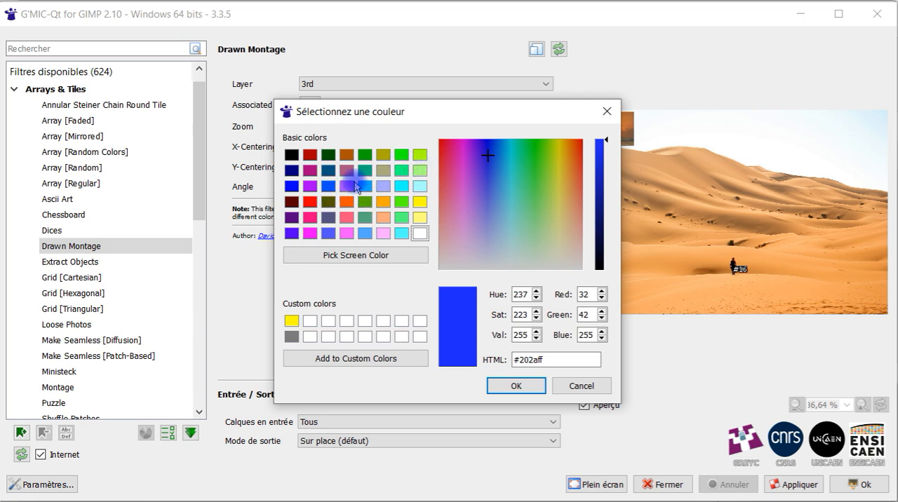
drag(537, 111, 490, 78)
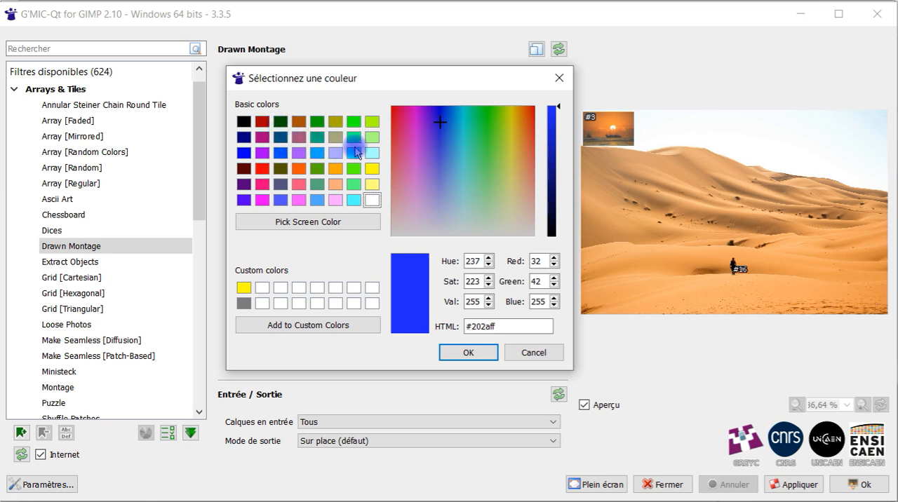
Step: Examine the basic colours and the screen colour picker for the associated colour, and close the filter without applying anything
click(281, 122)
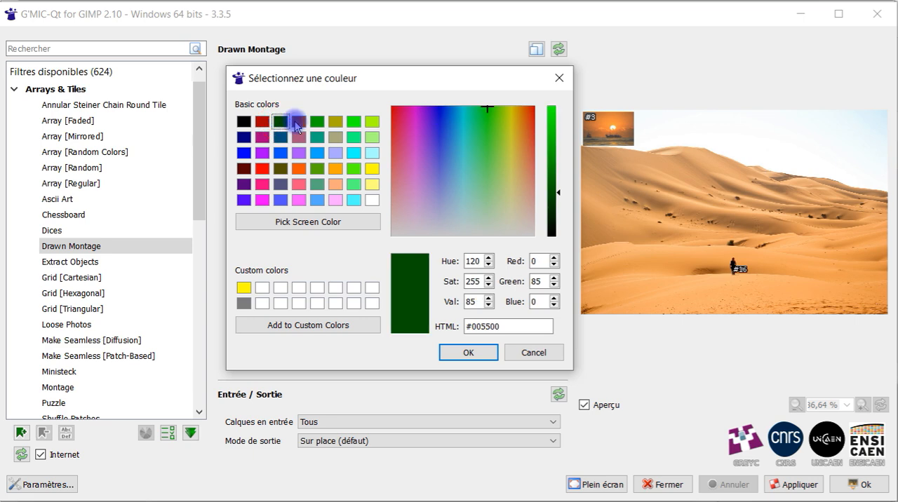
click(298, 220)
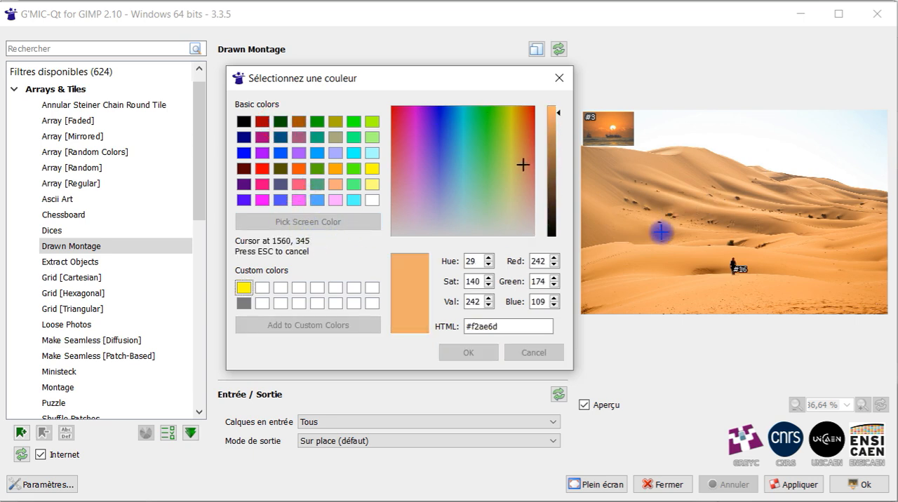
click(676, 263)
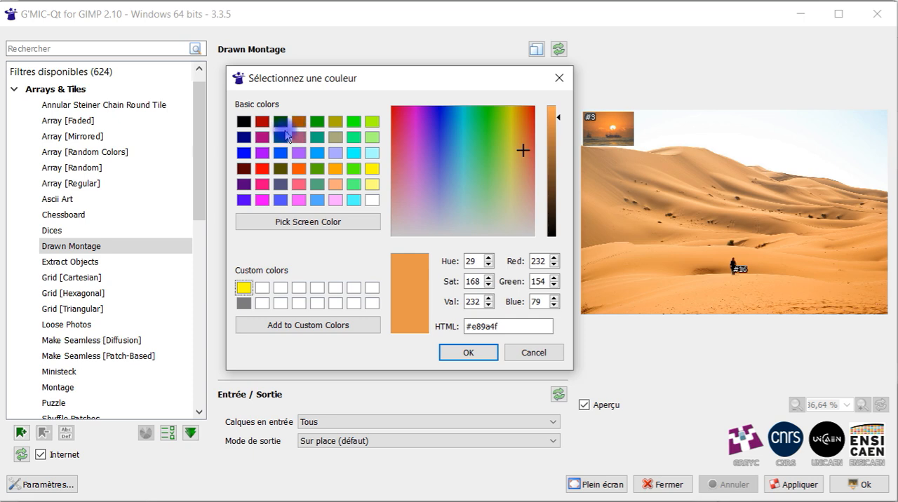
click(262, 125)
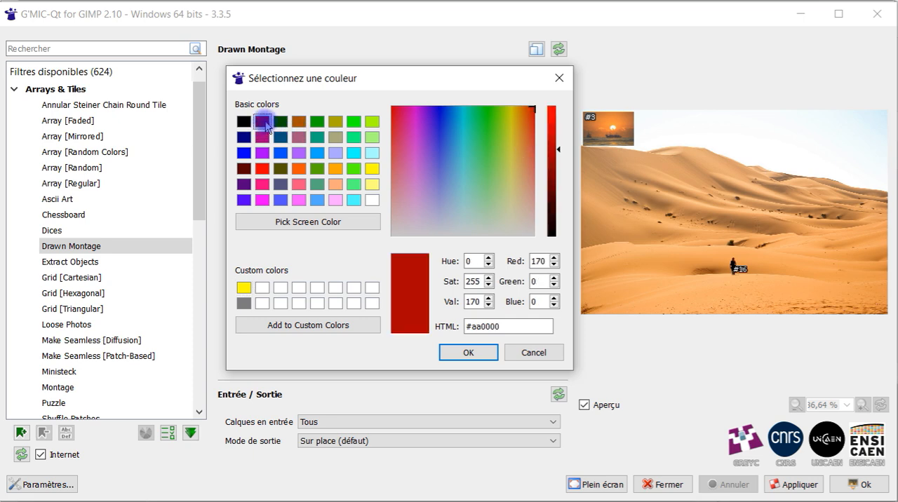
click(281, 124)
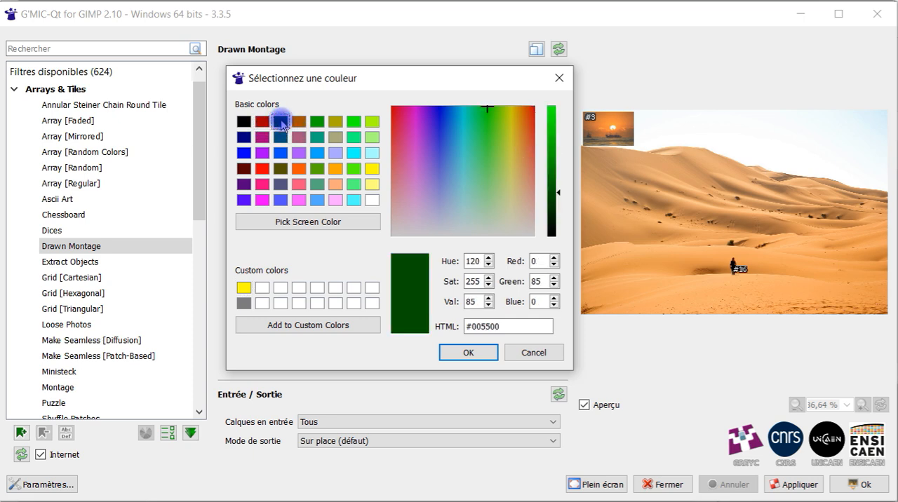
click(282, 142)
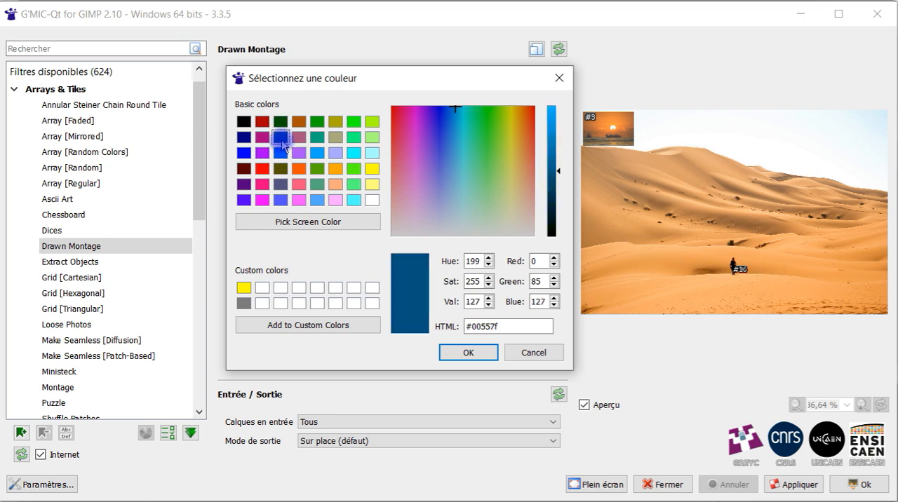
click(281, 152)
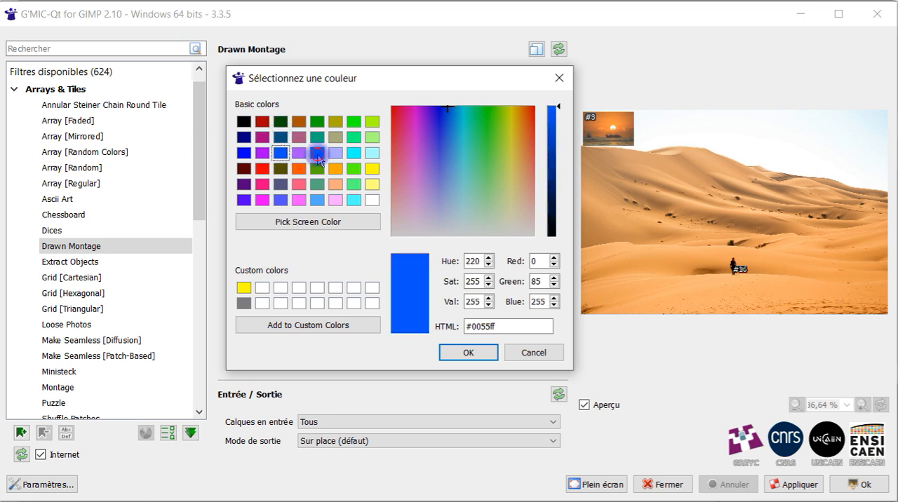
click(317, 155)
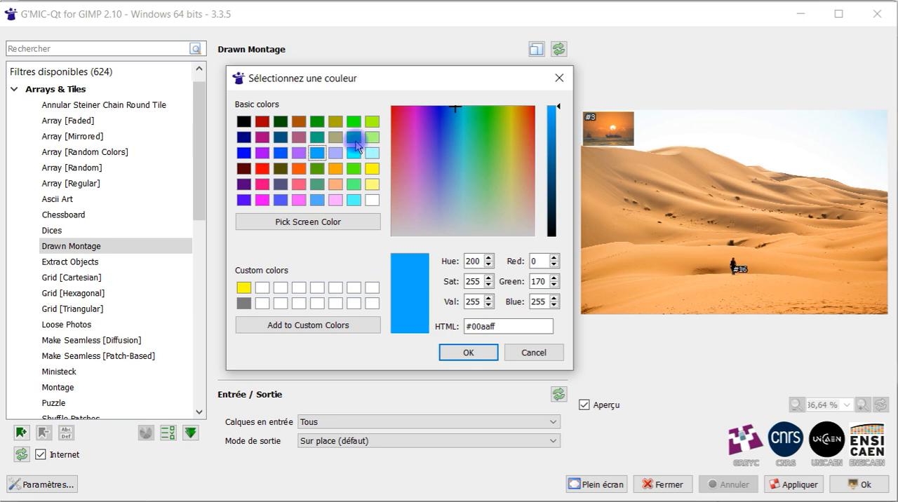
click(354, 139)
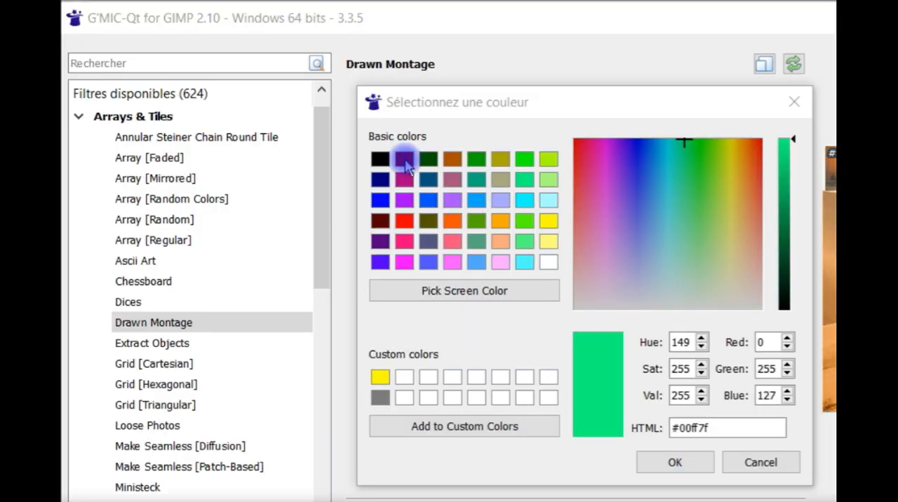
click(281, 121)
click(262, 185)
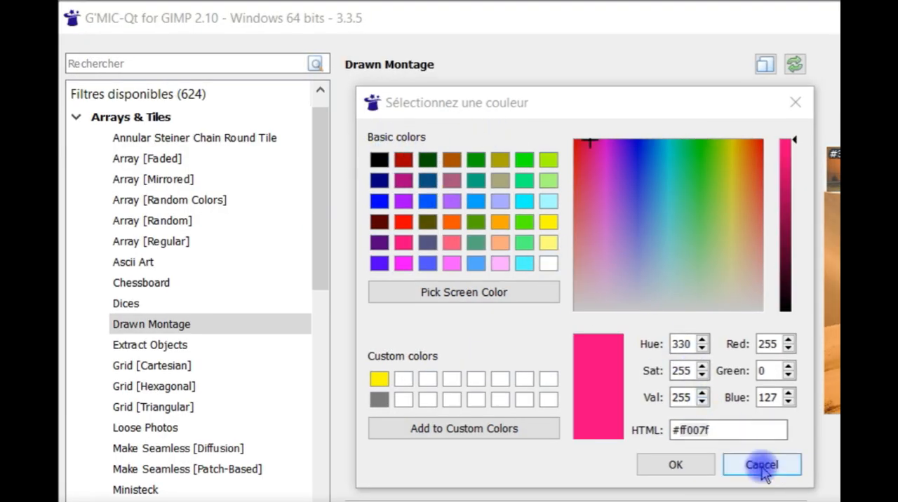
click(762, 468)
click(833, 14)
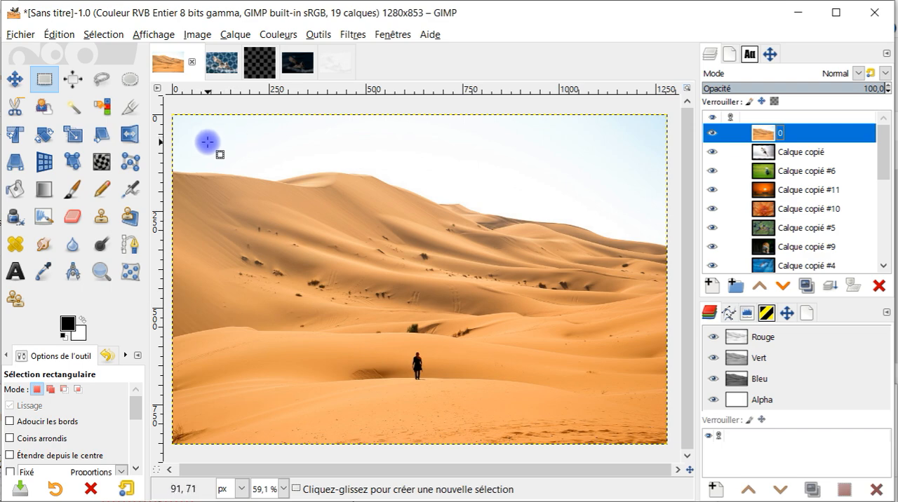
Step: Draw a rectangular selection about 200 × 130 px in the desert layer's upper-left corner and fill it with dark green
drag(191, 130, 269, 180)
key(Return)
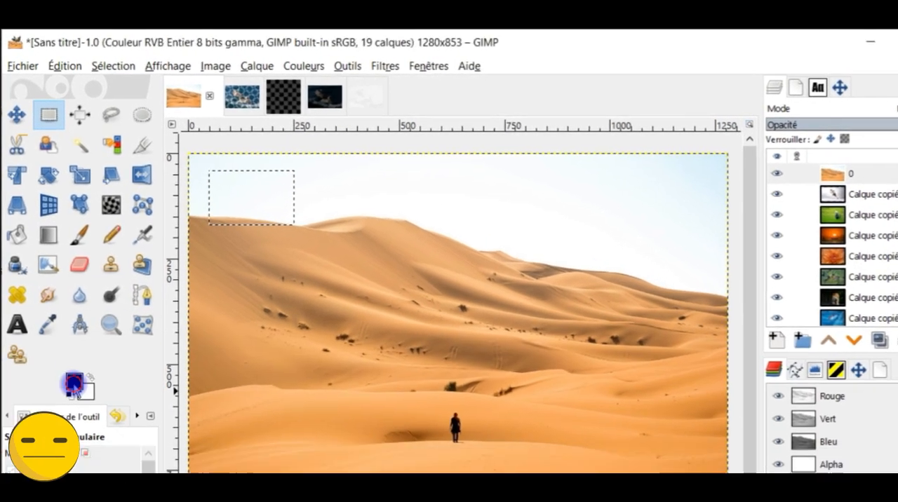
click(73, 385)
mouse_move(73, 383)
mouse_down()
mouse_move(254, 222)
mouse_move(251, 204)
mouse_up()
Step: Draw a second rectangular selection about 270 × 140 px beside the dark green one and fill it with brown
drag(325, 172, 439, 230)
click(74, 383)
double_click(381, 350)
drag(73, 383, 414, 200)
Step: Move the selection along the upper row of shapes to add a green rectangle and an olive rectangle at its right end
mouse_move(415, 197)
mouse_down()
mouse_move(559, 255)
mouse_move(574, 200)
mouse_up()
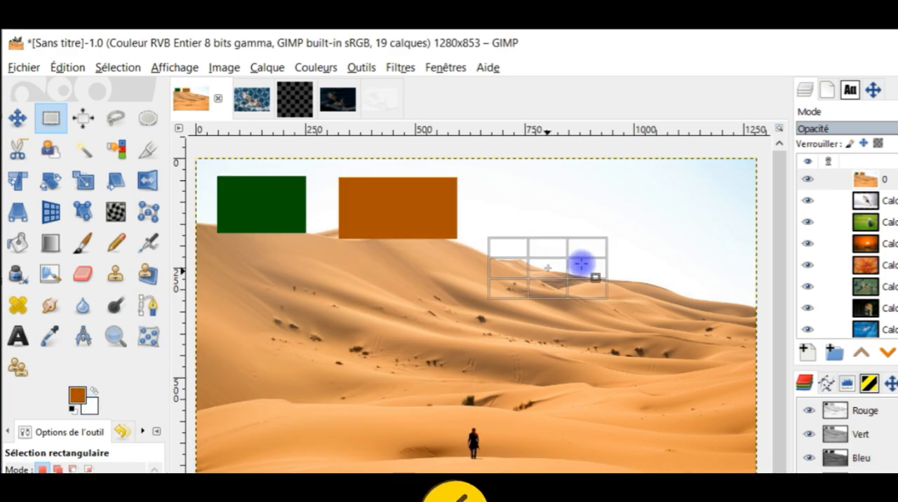
click(77, 396)
drag(77, 398, 540, 203)
drag(541, 204, 679, 207)
click(77, 396)
drag(77, 397, 357, 275)
Step: Set the foreground colour to 00ff00 and fill the rectangle at the left of the second row
click(77, 397)
text(00ff00)
click(348, 440)
drag(77, 396, 329, 286)
Step: Move the selection to the middle of the second row and fill it with colour aaaa7f
drag(329, 286, 488, 281)
click(78, 396)
text(aaaa7f)
click(355, 439)
drag(78, 396, 491, 293)
Step: Move the selection to the right of the second row and fill it with colour 0055ff
drag(490, 293, 646, 292)
click(78, 397)
text(0055ff)
click(365, 442)
drag(77, 396, 635, 288)
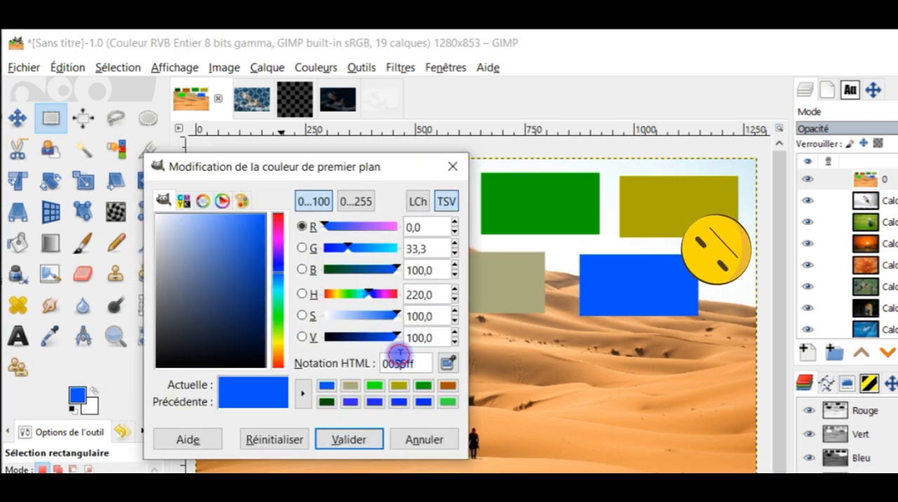
Step: Add an orange rectangle at the left of the third row and a cyan rectangle beside it
click(348, 440)
drag(77, 396, 279, 374)
drag(279, 374, 446, 376)
click(77, 398)
click(348, 440)
drag(77, 396, 615, 365)
Step: Build a magenta shape right of the cyan rectangle from two overlapping filled rectangles, and clear the selection
drag(636, 382, 580, 440)
click(77, 396)
click(348, 440)
drag(78, 398, 578, 389)
drag(571, 368, 646, 425)
drag(77, 396, 609, 396)
key(ctrl+shift+a)
Step: Stamp a star with the Paintbrush in colour aaaaff in the lower-right part of the desert layer
key(p)
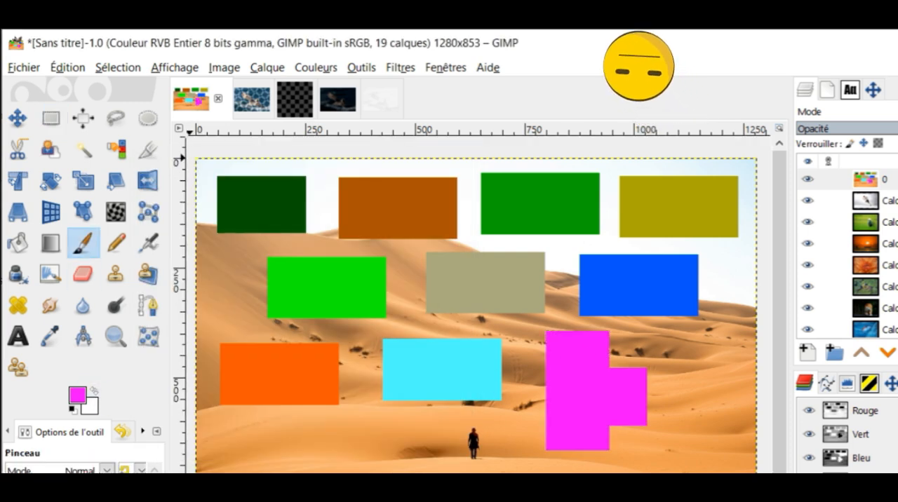
click(77, 396)
text(aaaaff)
click(348, 440)
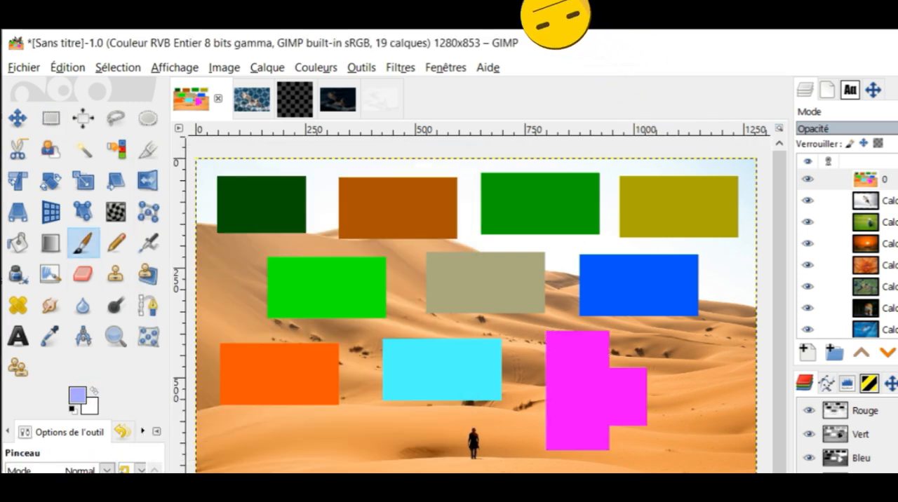
click(690, 436)
Step: Draw a rectangular selection about 360 × 190 px in the desert layer's lower-left area and fill it with the star's colour
key(r)
drag(234, 423, 391, 484)
drag(77, 396, 312, 448)
Step: Add a rectangle about 230 × 140 px near the desert layer's lower edge, left of the star, filled with colour 0000ff
drag(633, 462, 535, 491)
click(90, 404)
text(0000ff)
click(348, 440)
drag(77, 396, 717, 350)
Step: Fill a rectangle about 170 × 140 px above the star with violet
click(77, 396)
click(349, 440)
drag(77, 396, 704, 352)
Step: Place a rectangular selection left of the lower blue rectangle and fill it with colour 00007f
mouse_move(707, 353)
mouse_down()
mouse_move(462, 453)
mouse_move(450, 495)
mouse_up()
drag(481, 495, 527, 495)
click(77, 396)
text(00007f)
click(350, 437)
drag(77, 397, 456, 477)
Step: Draw an upright rectangle about 115 × 195 px left of the lime green one, fill it with pink and clear the selection
drag(206, 243, 263, 328)
drag(260, 290, 250, 290)
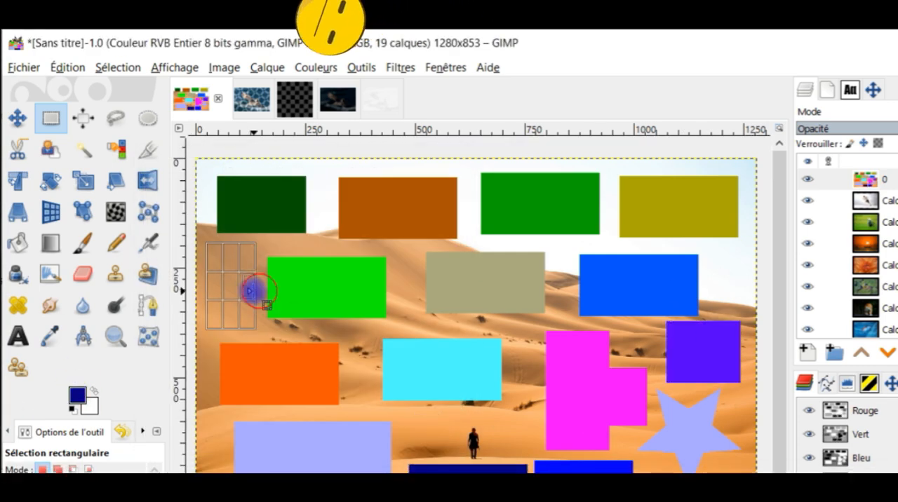
click(77, 396)
click(421, 387)
click(346, 439)
drag(77, 396, 231, 286)
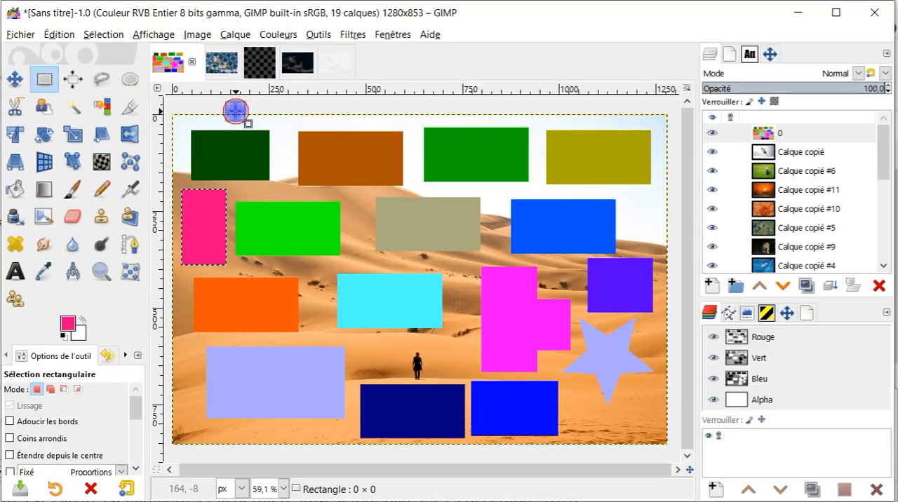
click(236, 110)
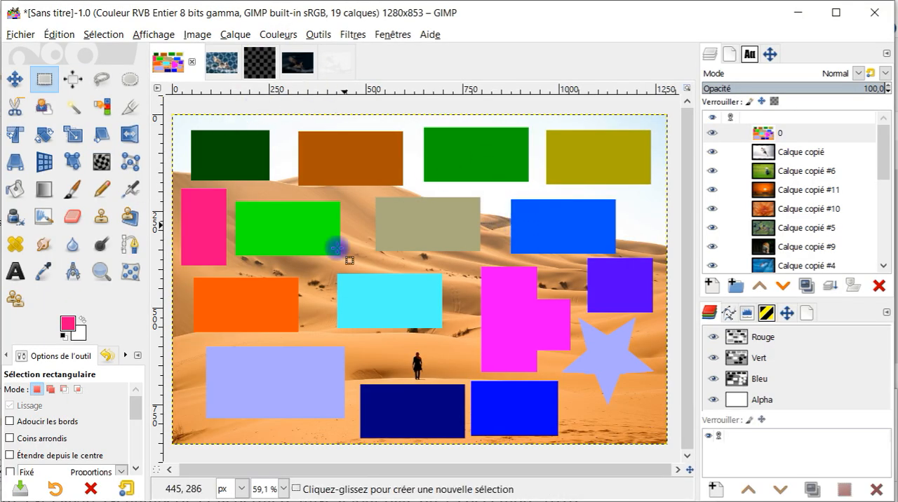
Step: Check the images beneath layer "0" by hiding the layer and showing it again
click(711, 136)
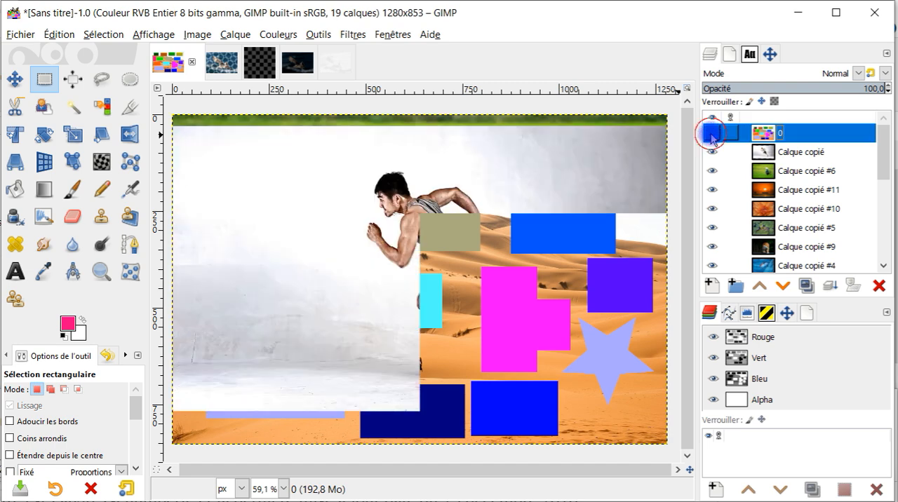
click(712, 136)
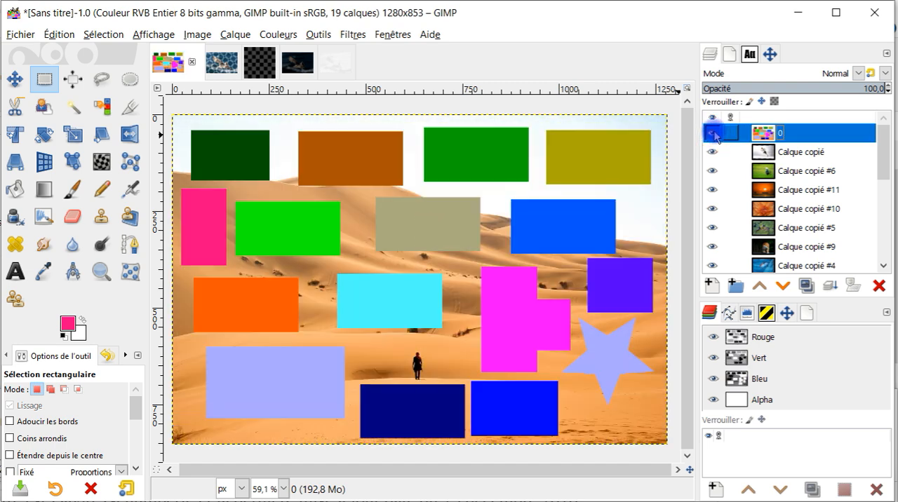
Step: Open the Drawn Montage filter in G'MIC-Qt and reset its parameters to the defaults
click(352, 34)
mouse_move(395, 82)
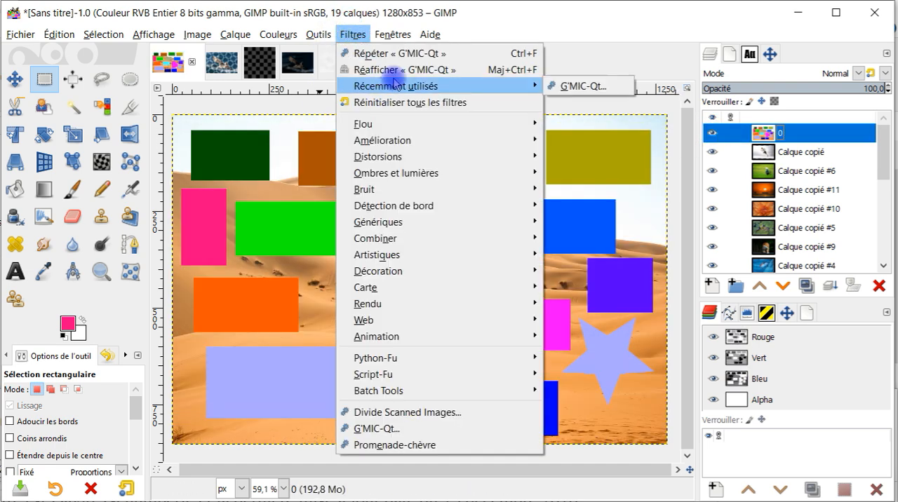
click(395, 428)
click(521, 79)
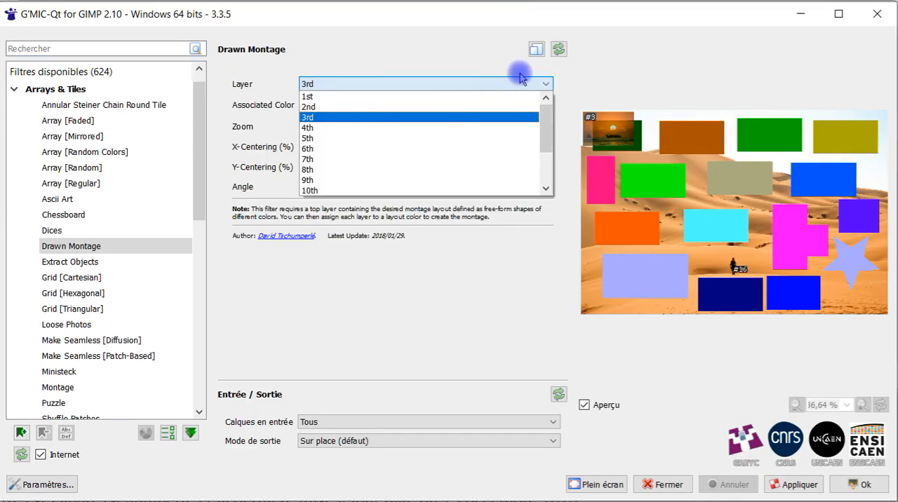
click(524, 63)
click(559, 52)
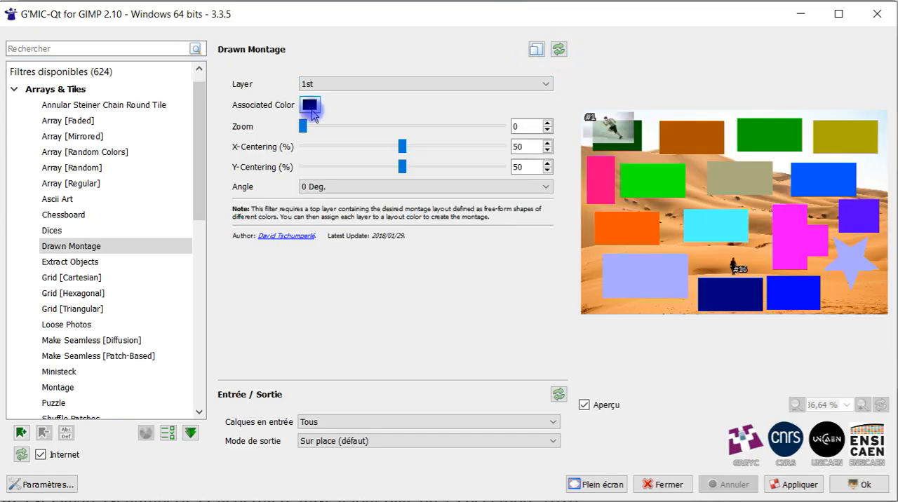
Step: Associate the 1st layer with the dark green rectangle by sampling its colour #005500 from the preview
click(308, 105)
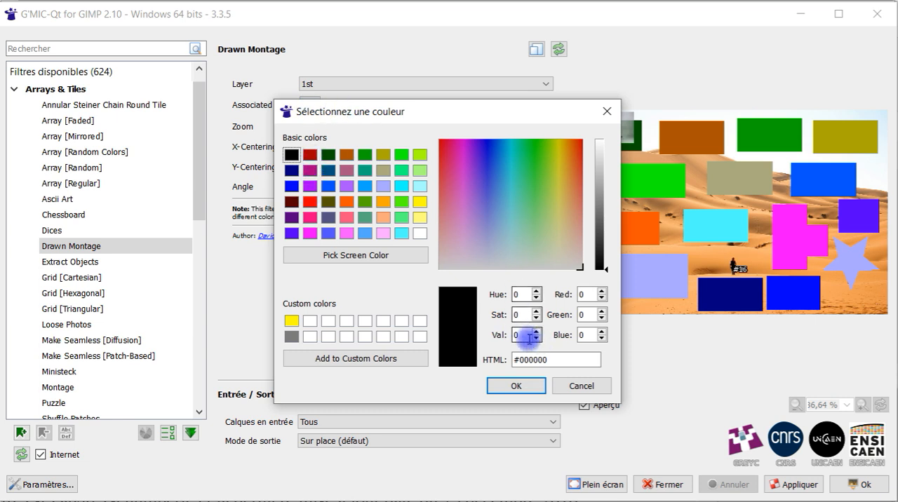
click(316, 256)
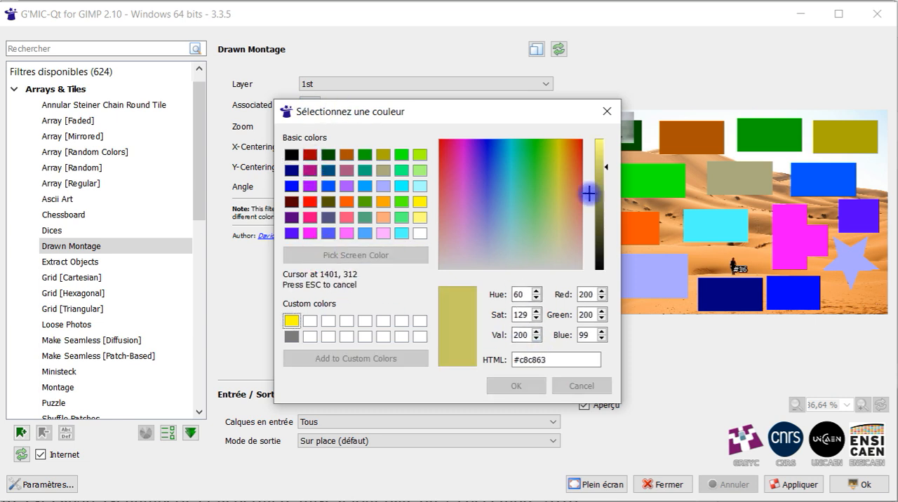
click(637, 147)
click(519, 386)
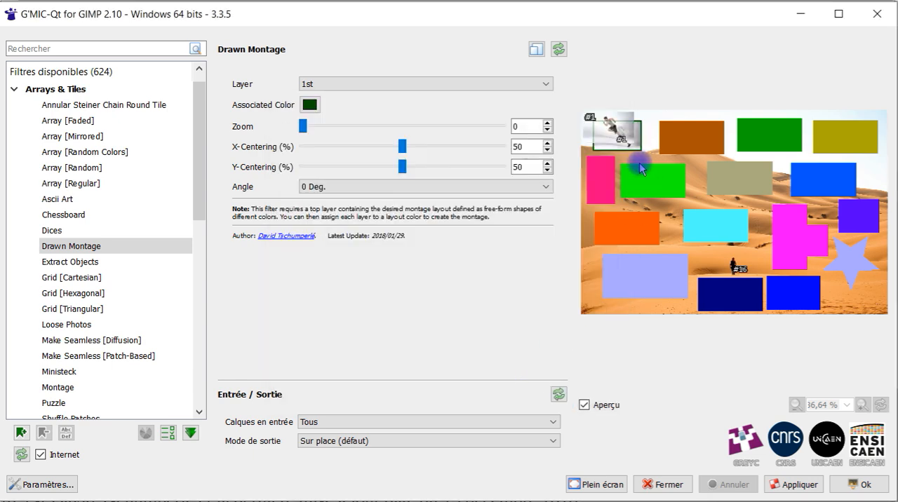
Step: Associate the 2nd layer with the brown rectangle's colour and the 3rd layer with the green rectangle's colour in the upper row
click(381, 87)
click(372, 105)
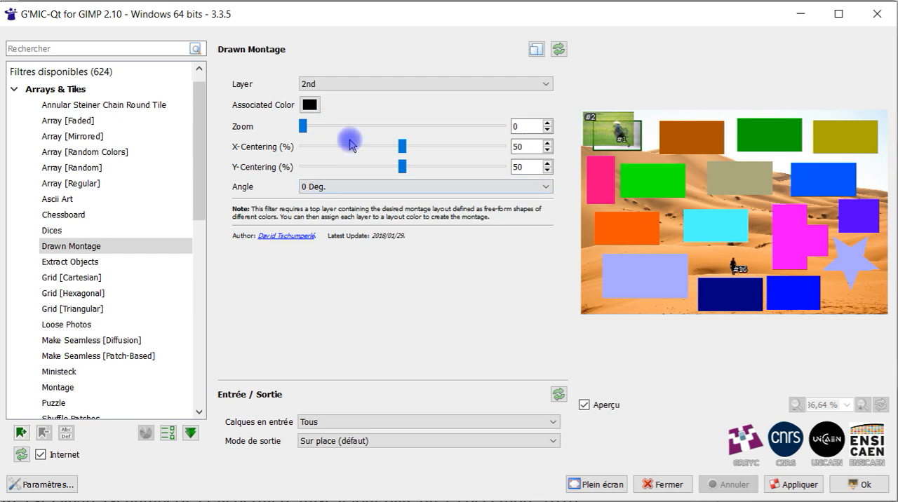
click(353, 84)
click(344, 115)
click(309, 104)
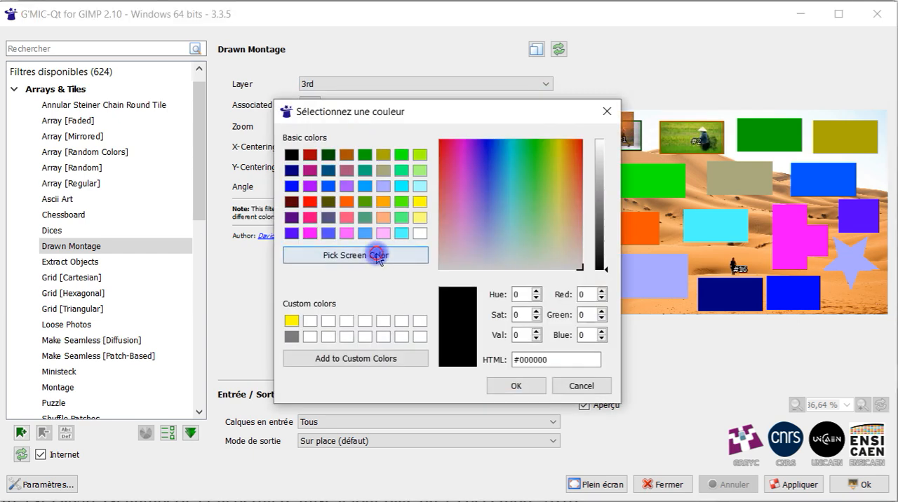
click(365, 257)
click(769, 135)
click(516, 386)
Step: Associate the 4th layer with the colour of the olive yellow rectangle in the upper row
click(419, 85)
click(401, 129)
click(310, 105)
click(516, 386)
Step: Associate the 5th layer with the lime green rectangle by sampling its colour from the preview
click(343, 86)
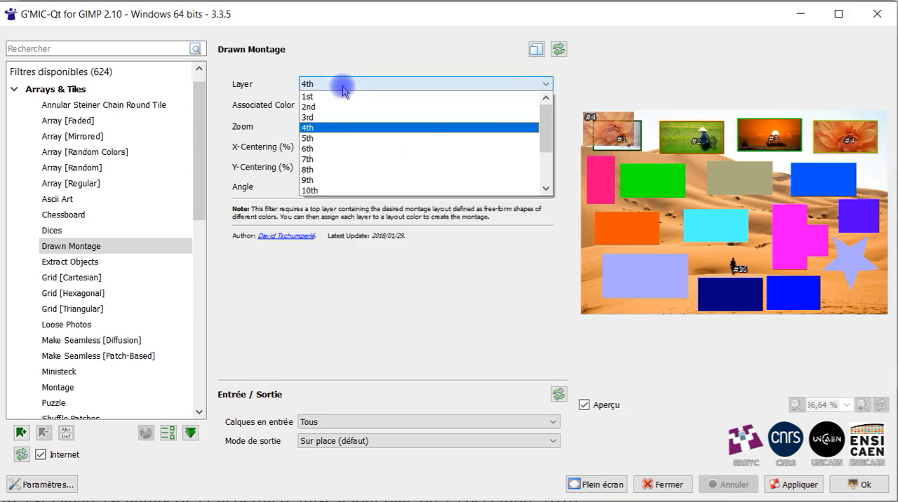
click(324, 94)
click(310, 106)
click(361, 256)
click(655, 180)
click(516, 386)
Step: Try to associate the 6th layer with the khaki rectangle's colour #aaaa7f
click(351, 85)
click(332, 148)
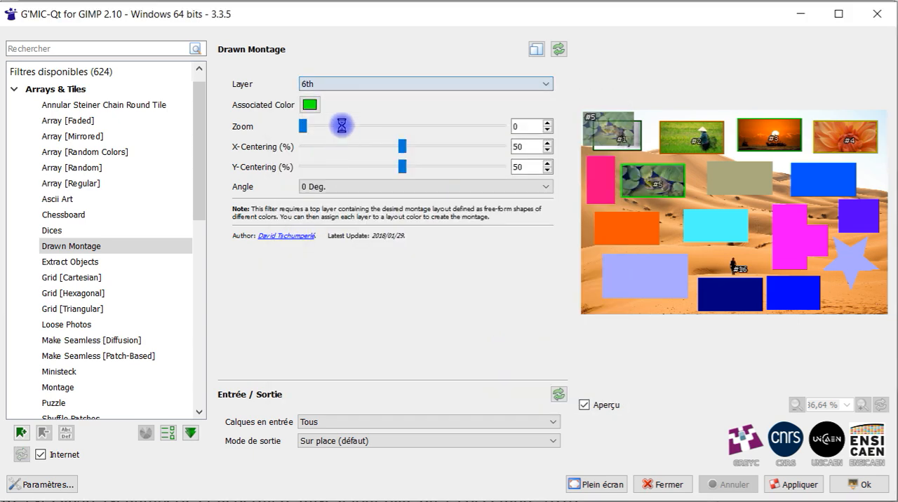
click(311, 106)
click(361, 256)
click(737, 179)
click(516, 386)
click(371, 86)
click(741, 159)
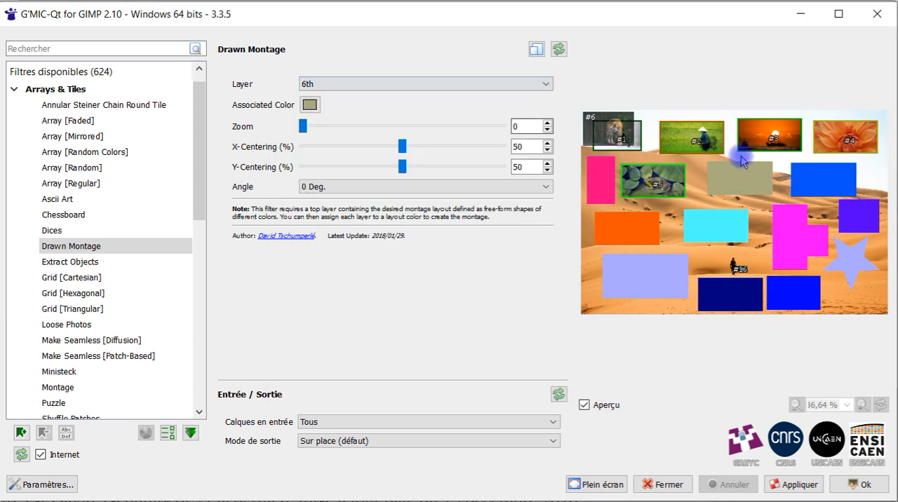
click(310, 105)
click(361, 256)
click(741, 178)
click(516, 386)
Step: Associate the 6th layer with the medium blue rectangle beside the khaki one by sampling its colour
click(310, 106)
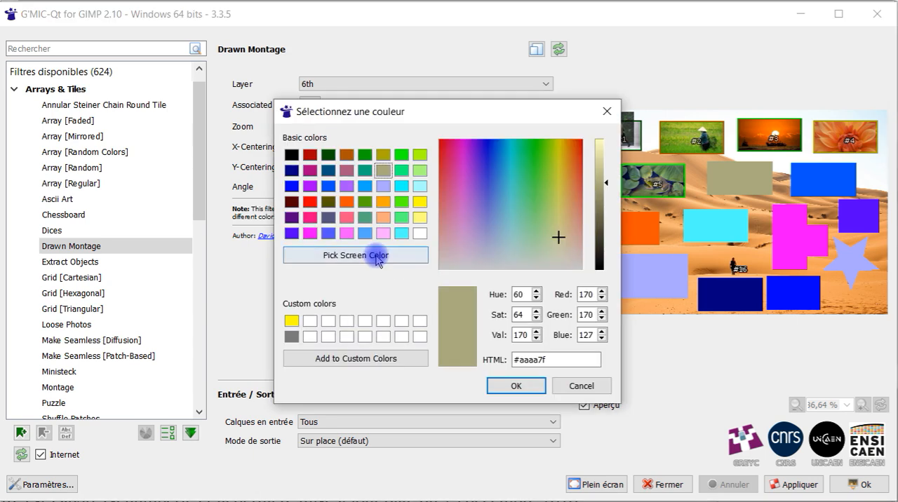
click(375, 255)
click(822, 178)
click(515, 386)
Step: Check the associated colours already assigned to the 6th and 5th layers
scroll(331, 82, down, 1)
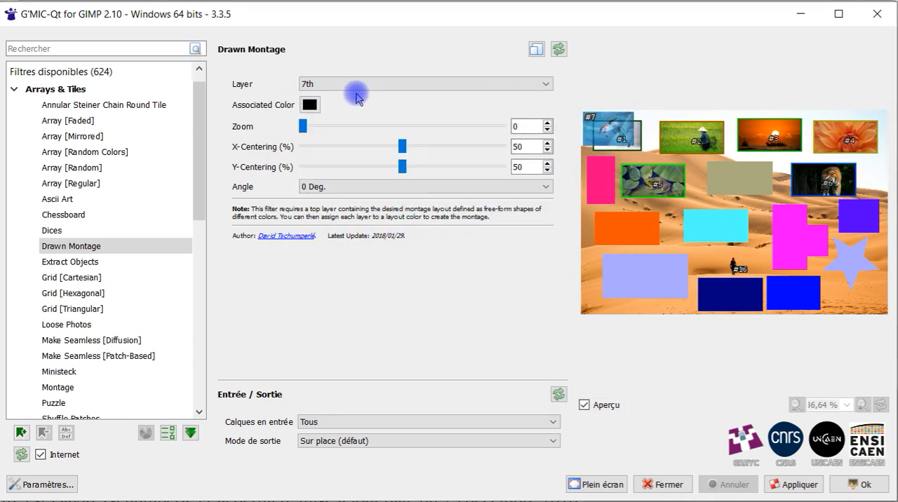
click(344, 84)
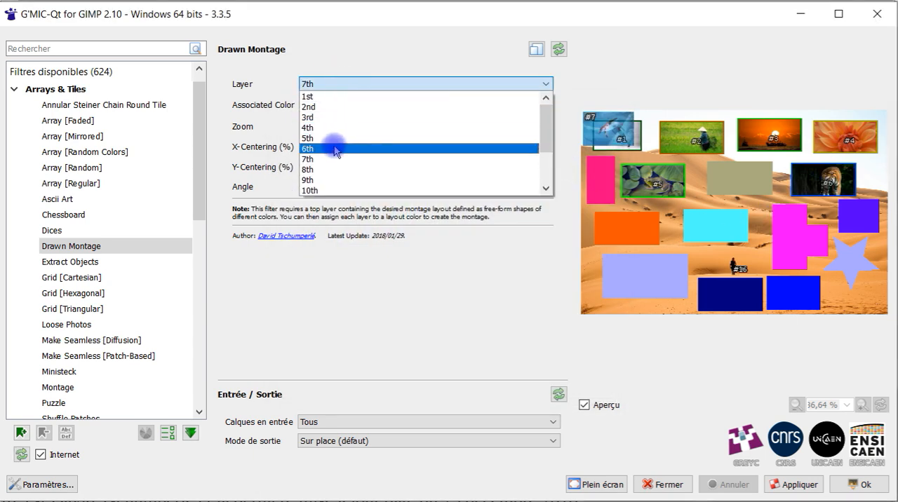
click(337, 149)
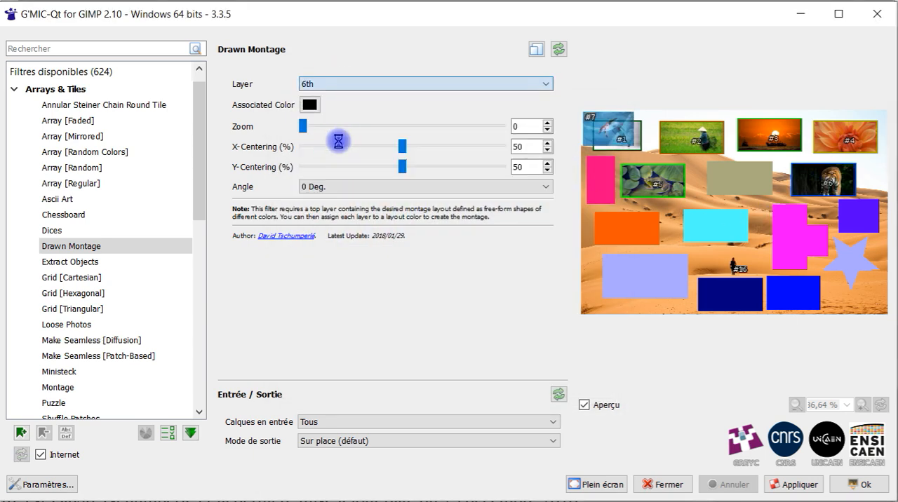
click(414, 86)
click(391, 125)
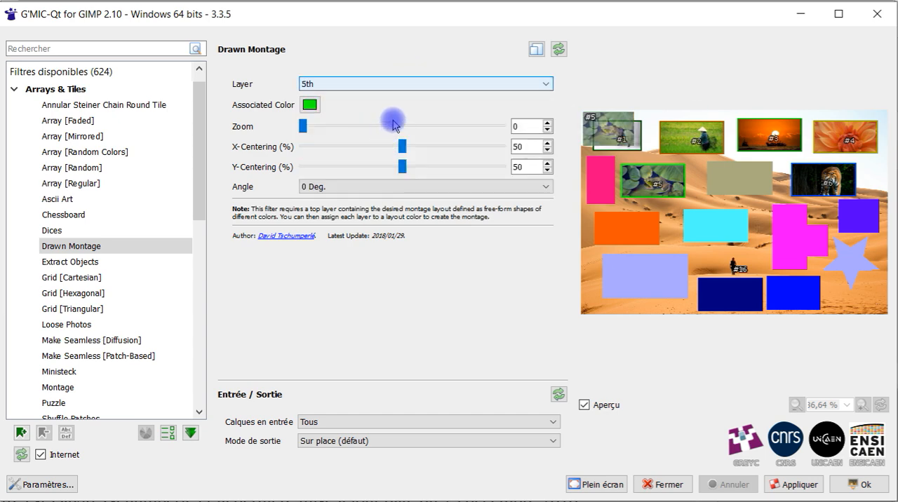
Step: Sample the khaki, orange and cyan rectangles for the 7th layer, and settle on the colour of the magenta shape
click(421, 84)
click(337, 160)
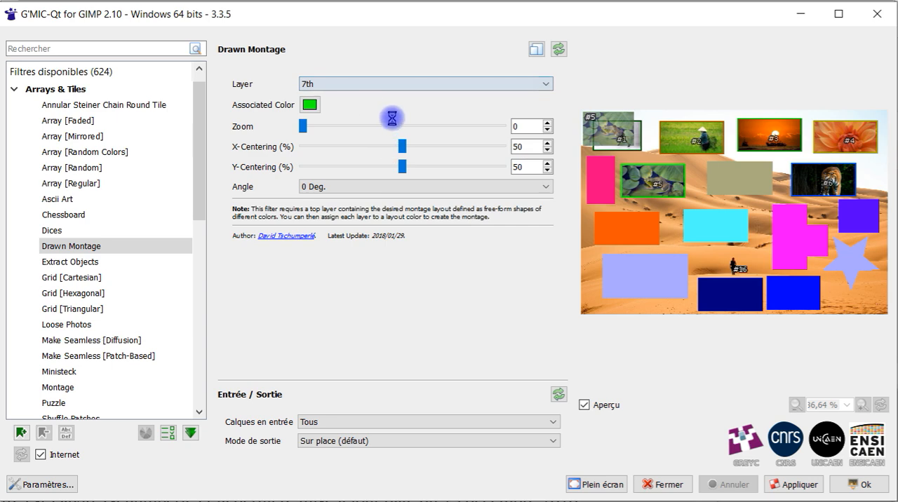
click(309, 104)
click(368, 249)
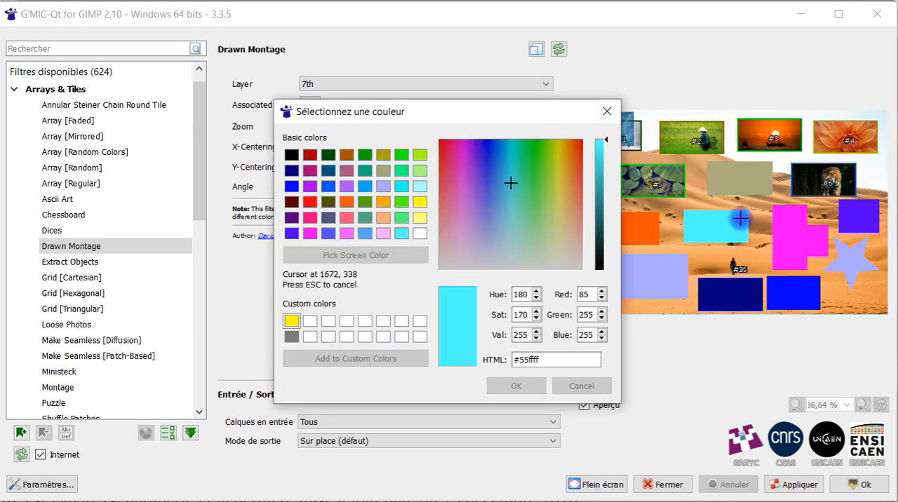
click(743, 181)
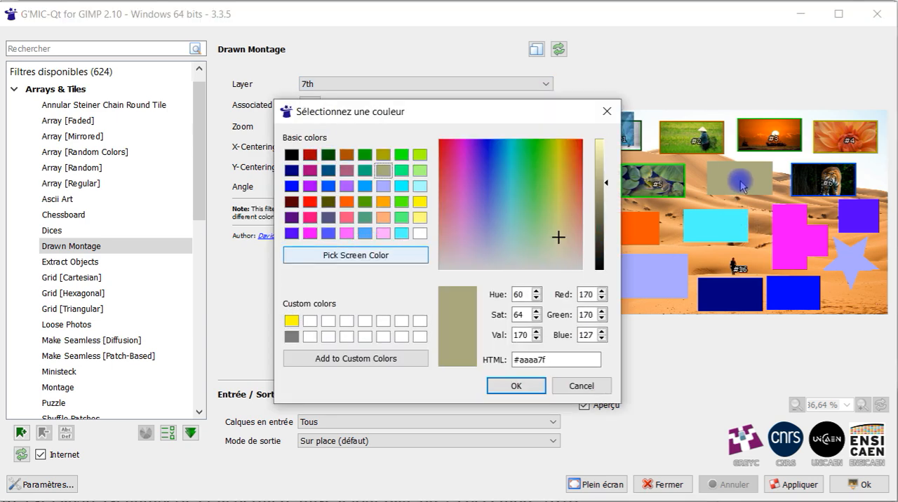
click(343, 254)
click(638, 228)
drag(523, 119, 407, 68)
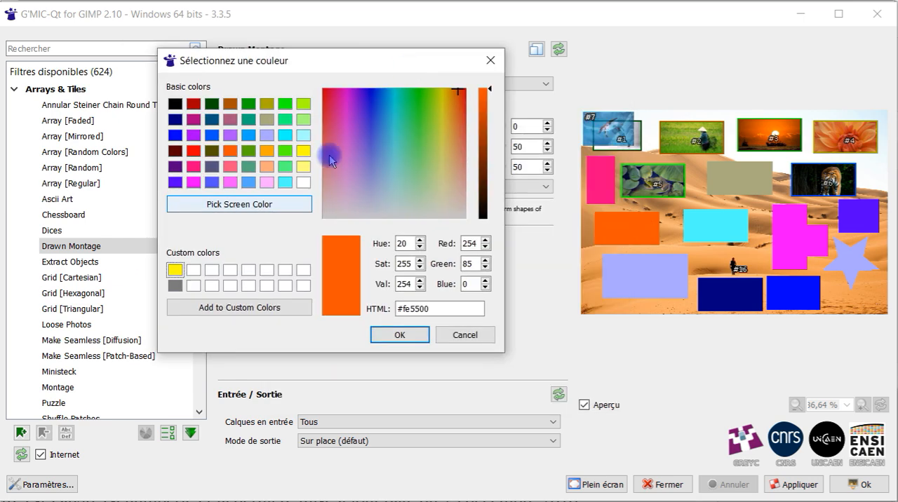
click(238, 204)
click(722, 225)
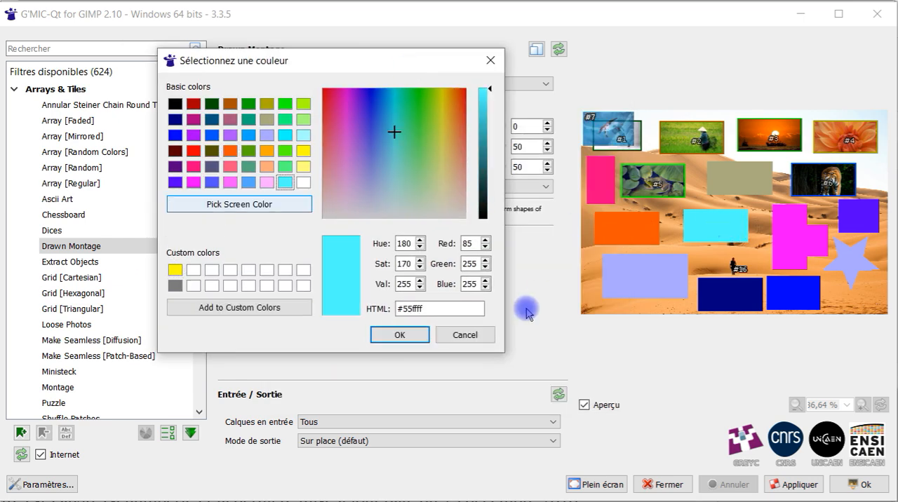
click(308, 206)
click(774, 237)
click(392, 335)
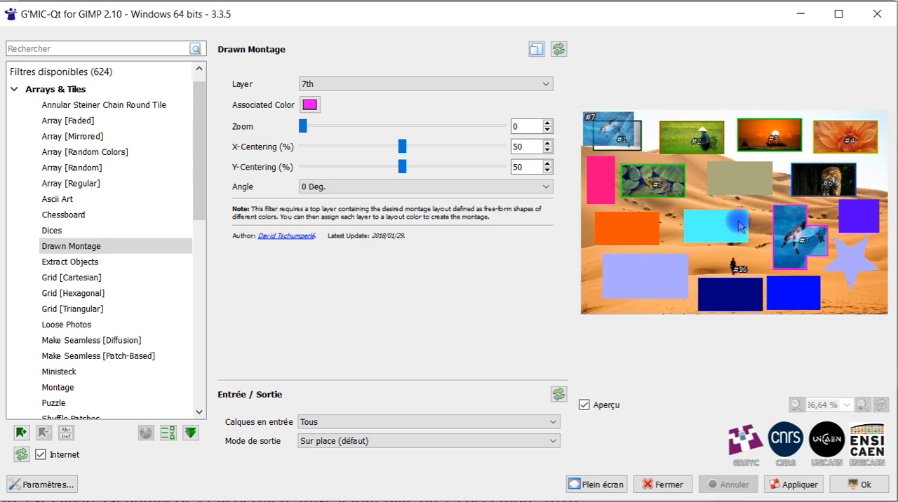
Step: Try to associate the 8th layer with the khaki rectangle's colour #aaaa7f
click(368, 85)
click(357, 173)
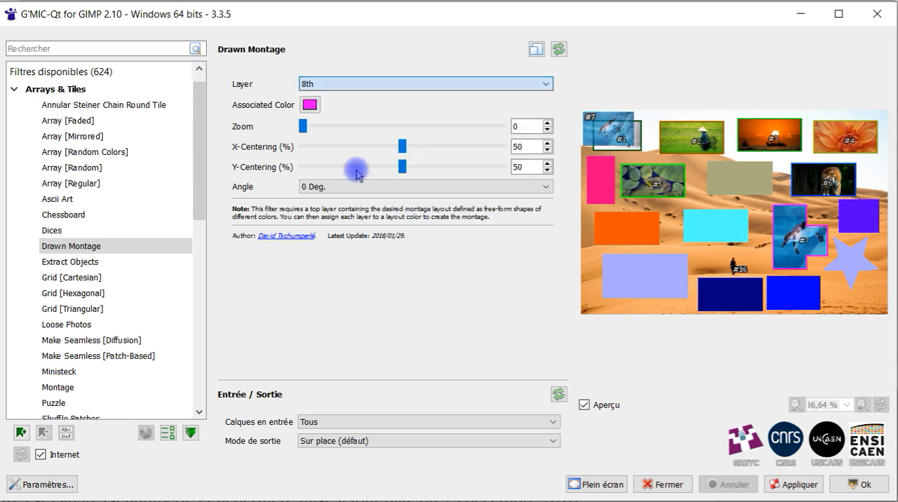
click(310, 105)
click(365, 255)
click(733, 179)
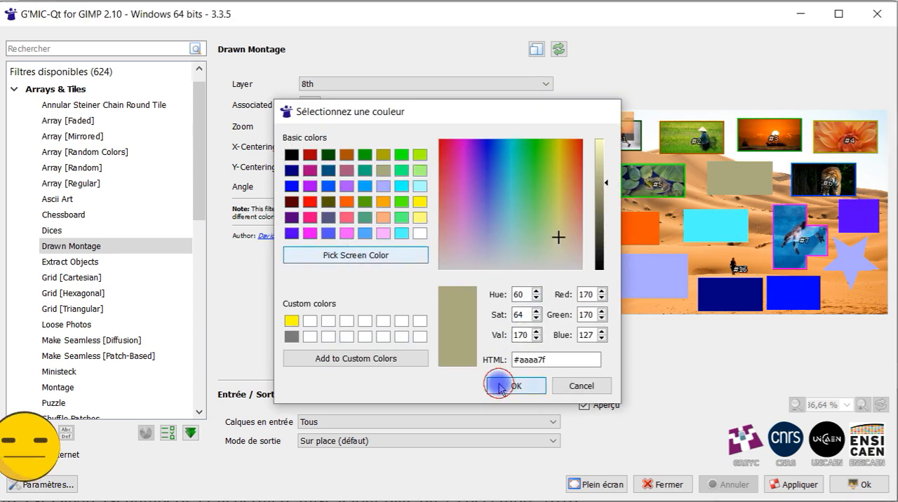
click(500, 385)
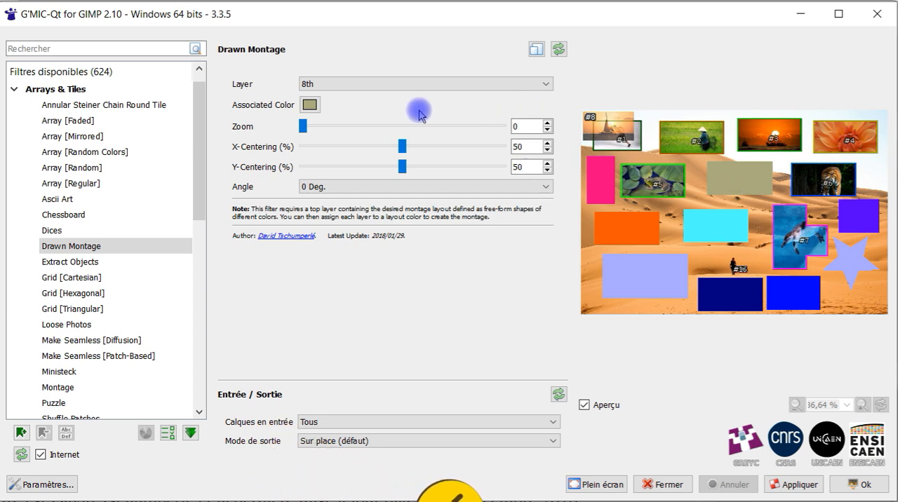
Step: Associate the 8th layer with the orange rectangle by sampling its colour from the preview
click(416, 84)
click(363, 171)
click(310, 105)
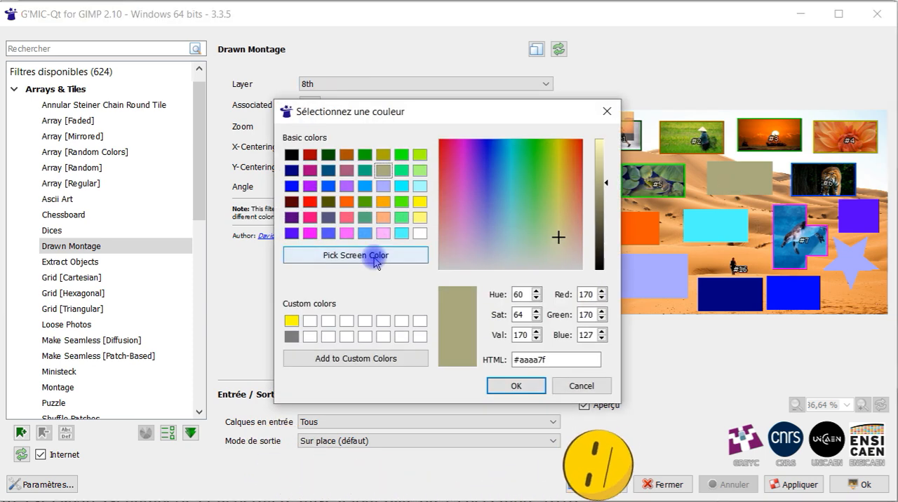
click(372, 257)
click(637, 229)
click(511, 386)
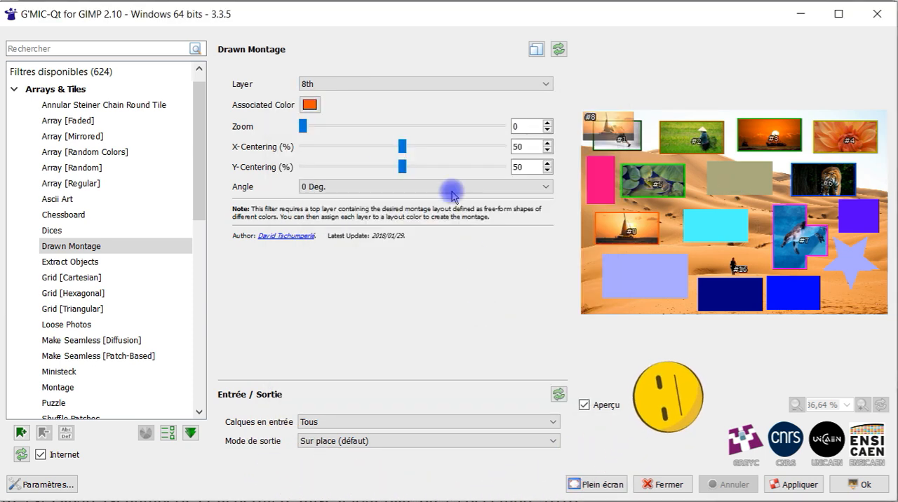
click(314, 105)
click(494, 384)
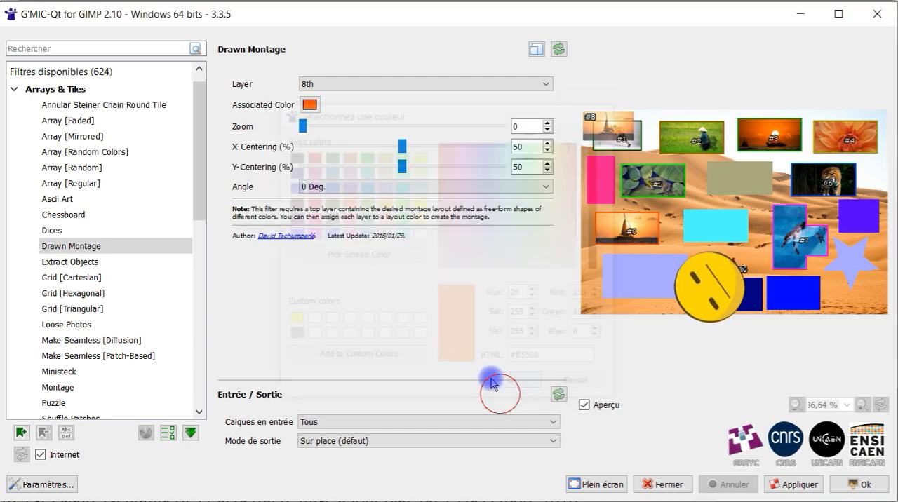
Step: Associate the 9th layer with the cyan rectangle by sampling its colour from the preview
click(351, 85)
click(340, 175)
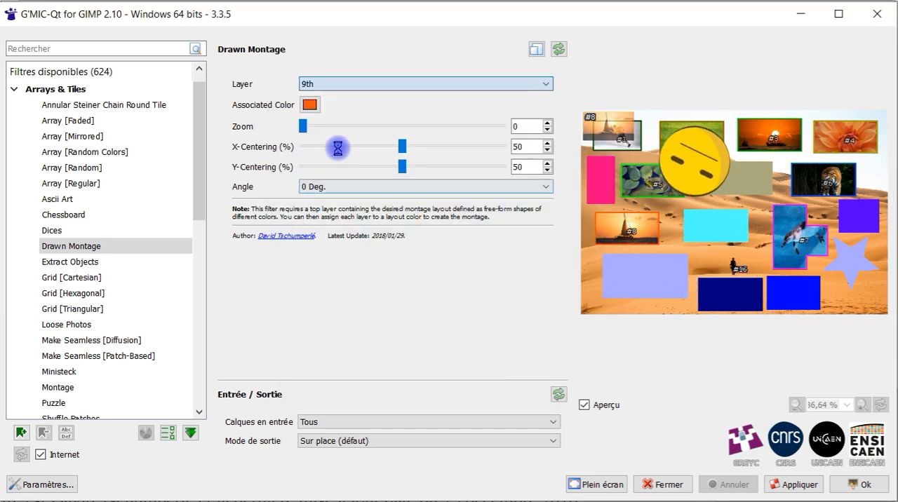
click(314, 105)
click(357, 254)
click(708, 223)
click(512, 383)
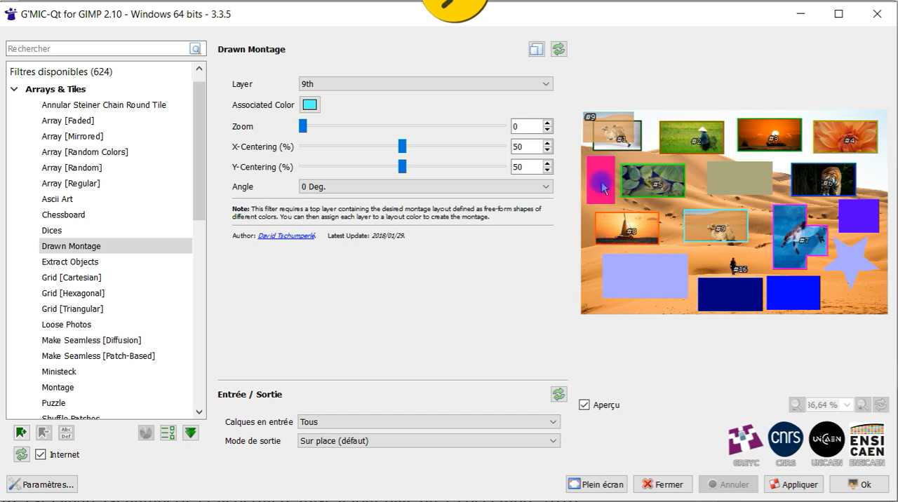
Step: Try the pink rectangle's colour for the 10th layer, and settle on the lavender of the large rectangle and star
click(344, 84)
click(315, 188)
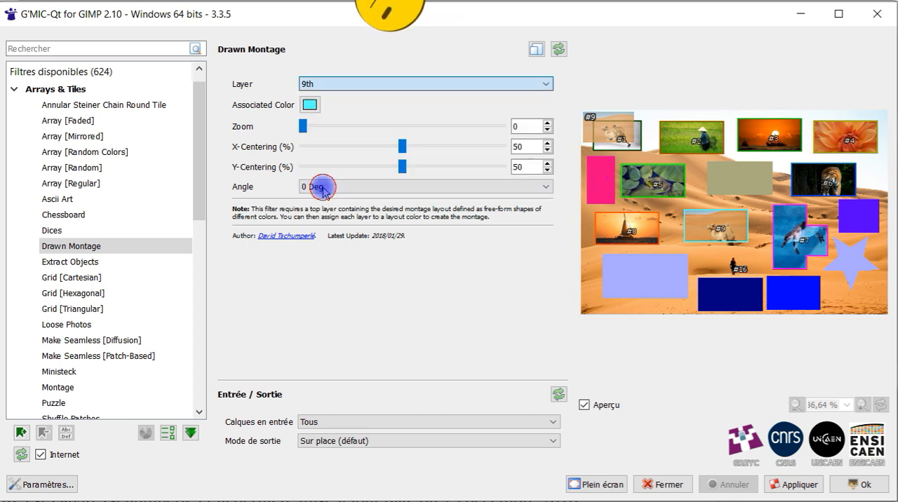
click(310, 106)
click(348, 258)
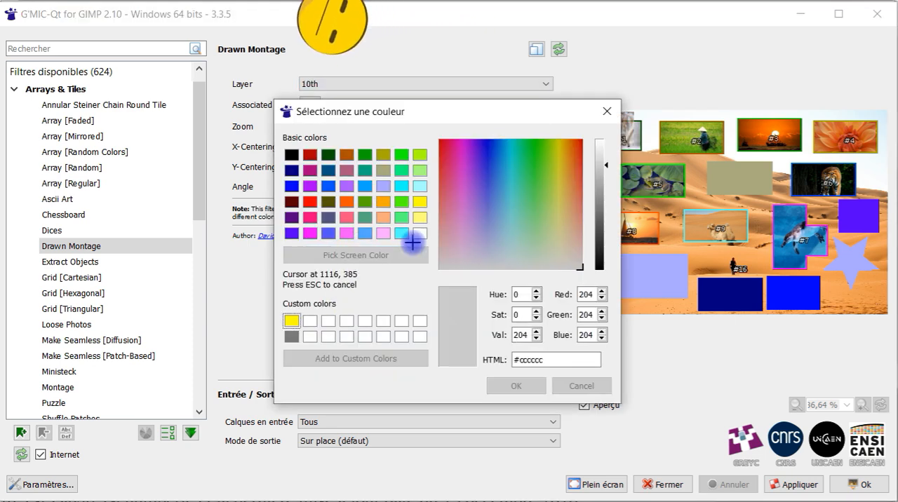
click(613, 215)
drag(505, 111, 380, 97)
click(259, 240)
click(601, 164)
key(Return)
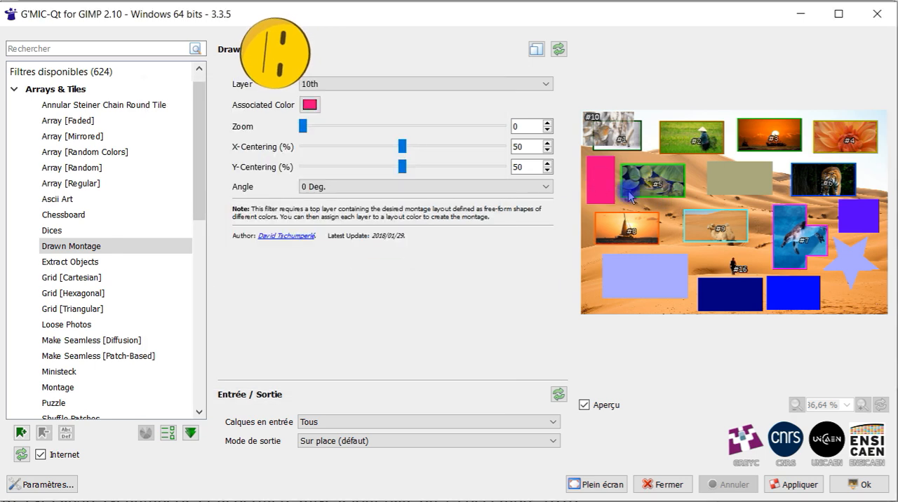
click(317, 105)
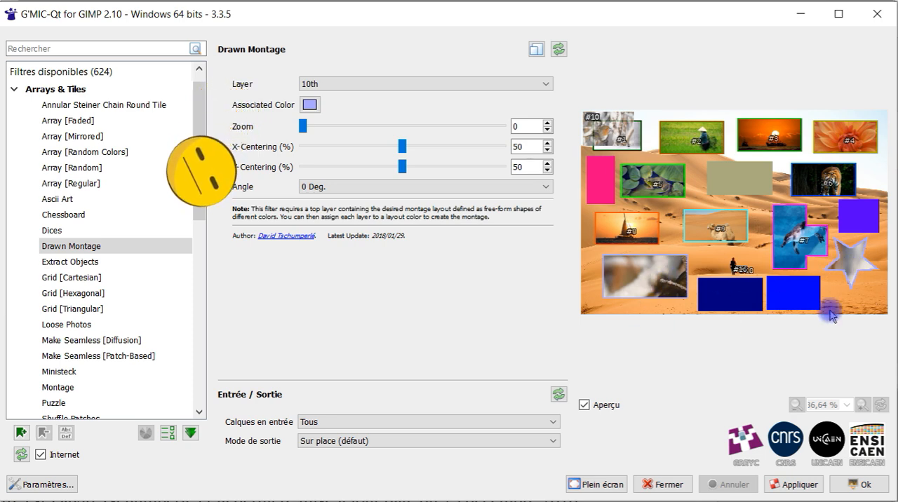
Step: Try the navy rectangle's colour #00007f for the 11th layer, and settle on the bright blue rectangle's sampled colour
click(351, 84)
click(344, 186)
click(310, 104)
click(355, 255)
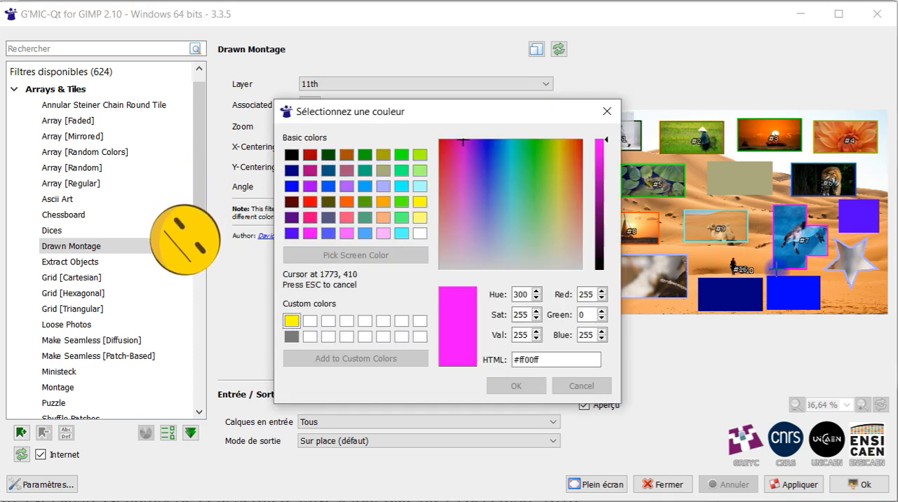
click(735, 303)
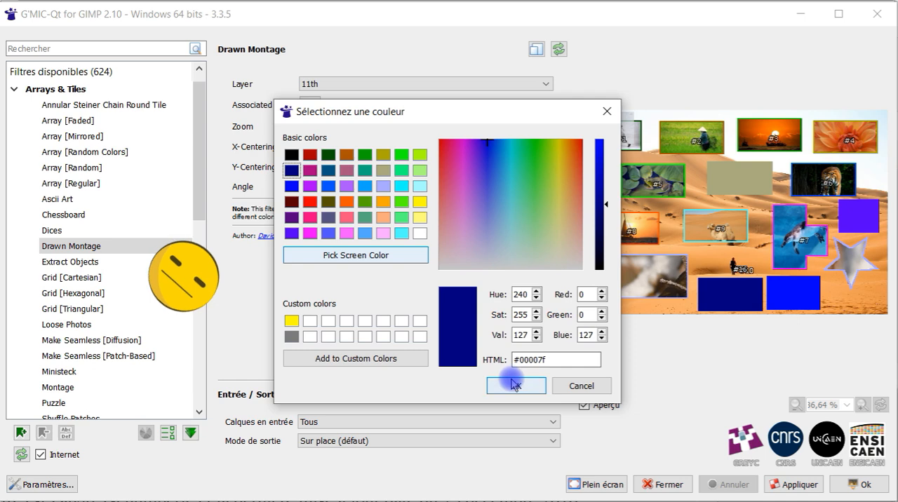
click(516, 386)
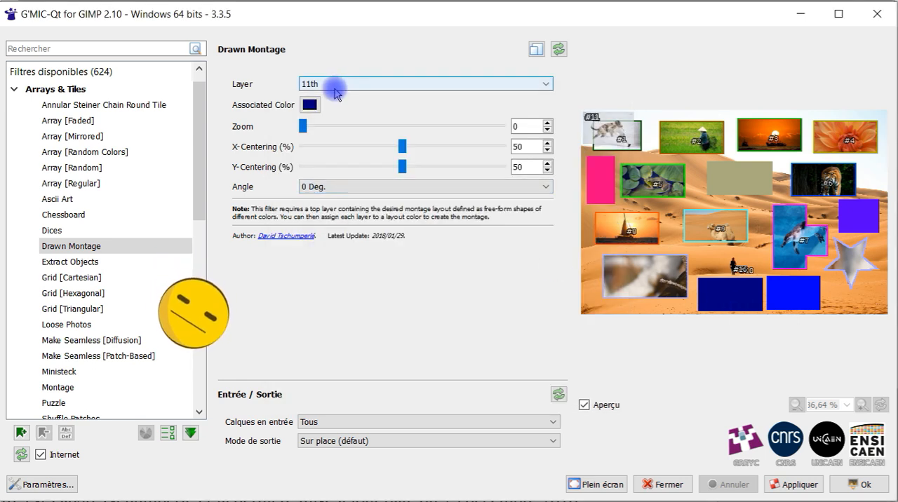
click(310, 105)
click(356, 255)
click(791, 278)
key(Return)
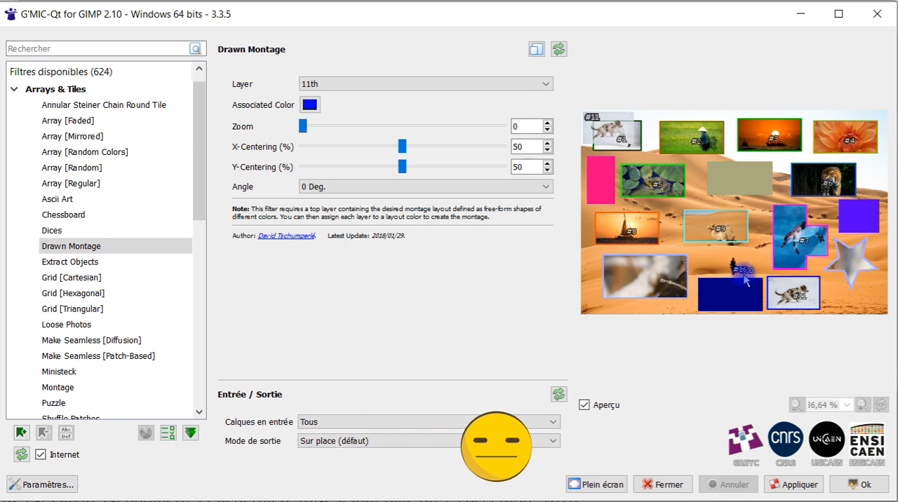
Step: Associate the 12th layer with the violet rectangle by sampling its colour from the preview
click(376, 84)
click(351, 181)
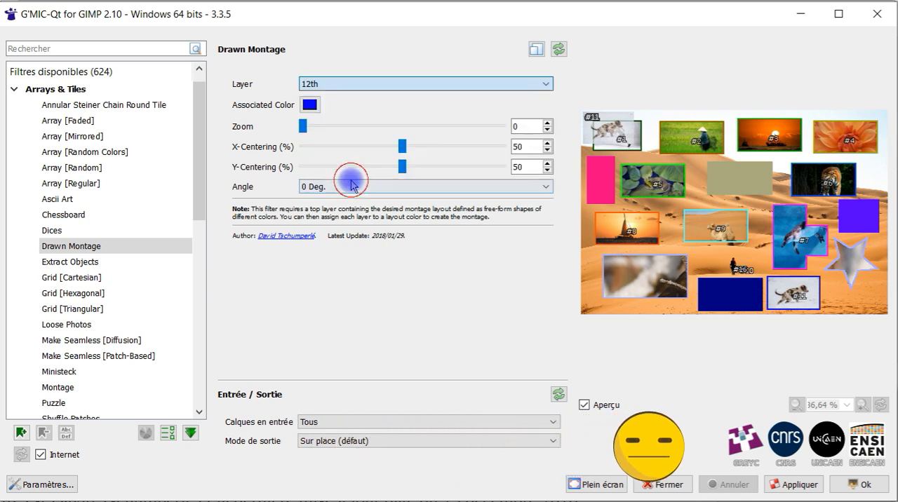
click(310, 105)
click(382, 256)
click(858, 217)
key(Return)
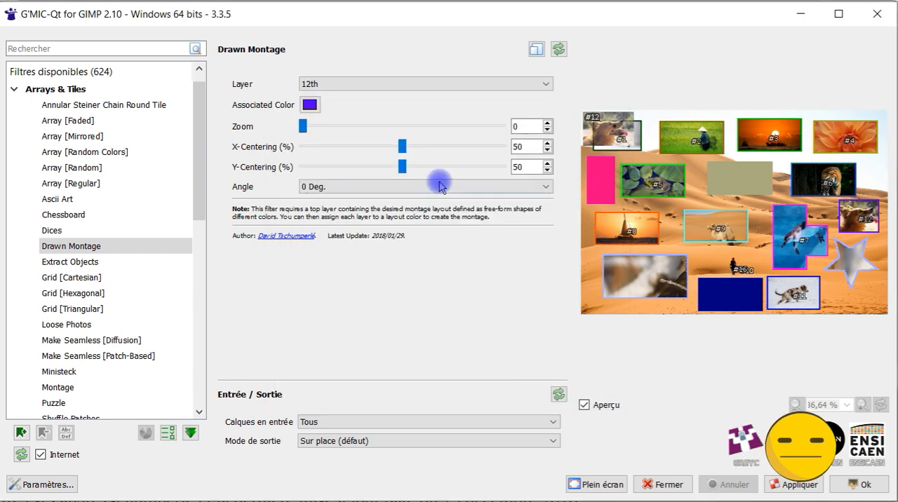
Step: Try to associate the 13th layer with the pink rectangle by sampling its colour from the preview
click(319, 110)
click(500, 385)
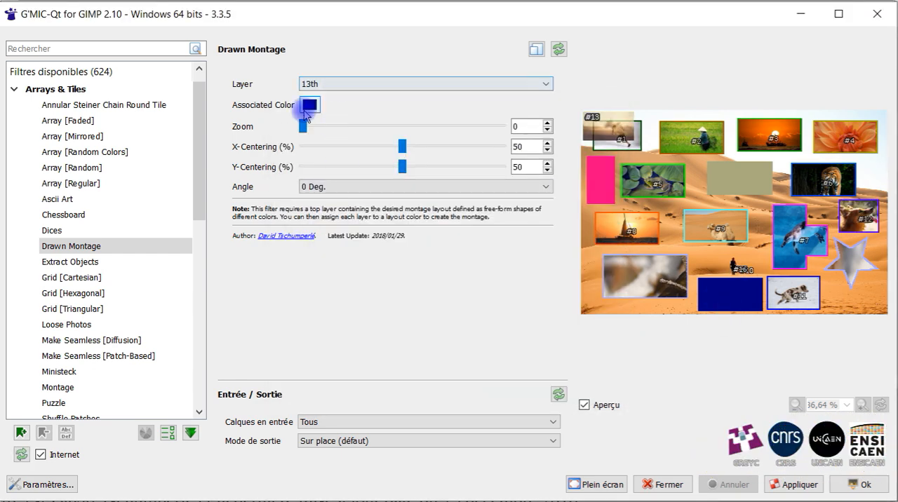
click(310, 113)
click(188, 200)
click(353, 331)
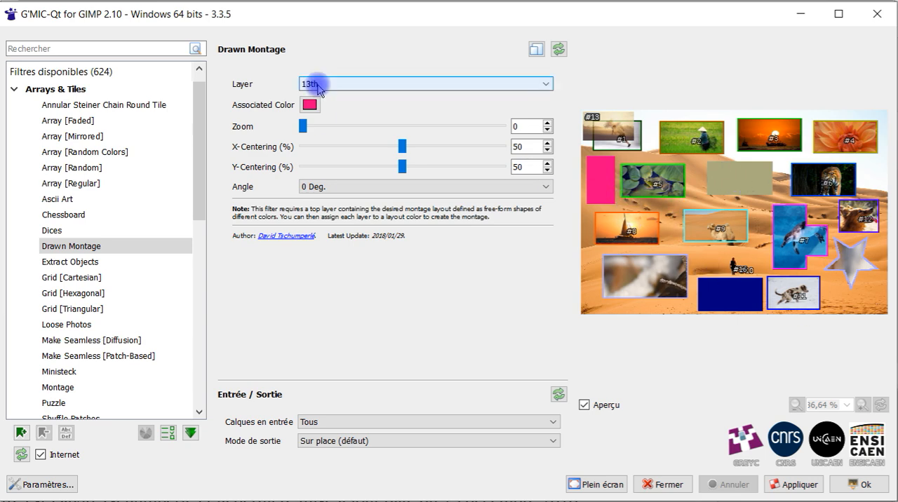
Step: Set the filter's output mode to Nouvelle image and apply the montage
click(401, 440)
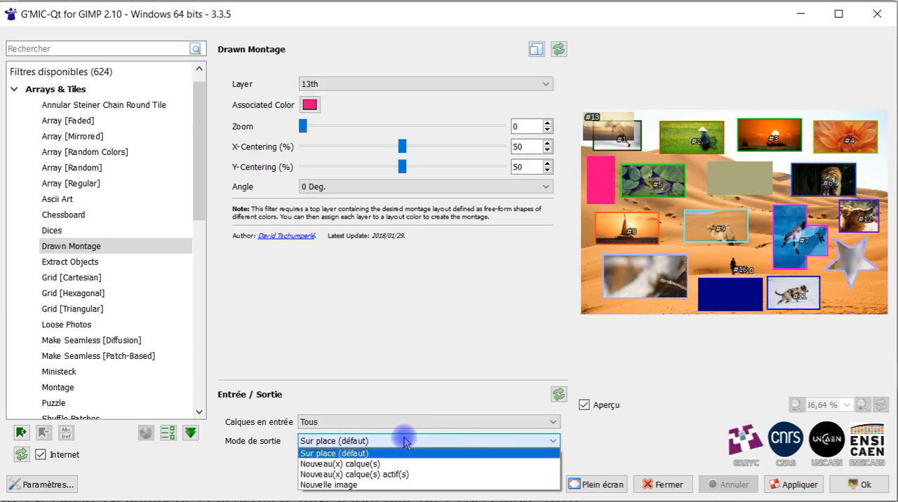
click(380, 484)
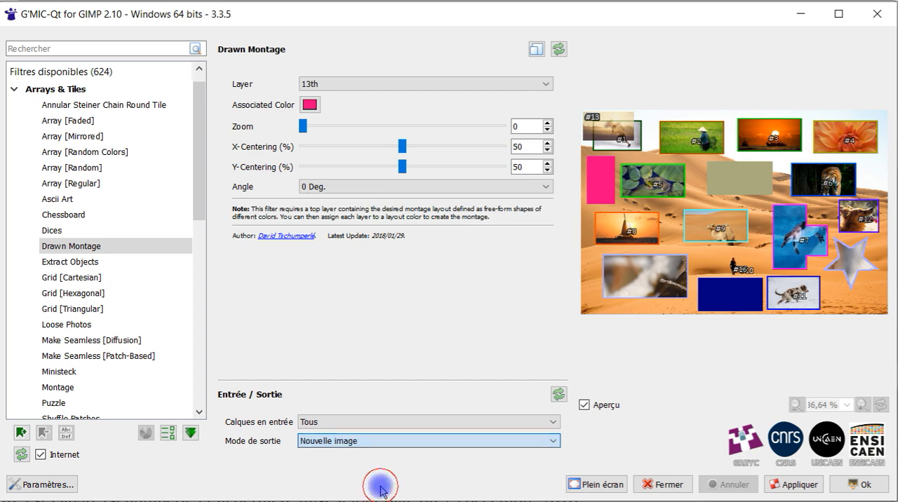
click(795, 482)
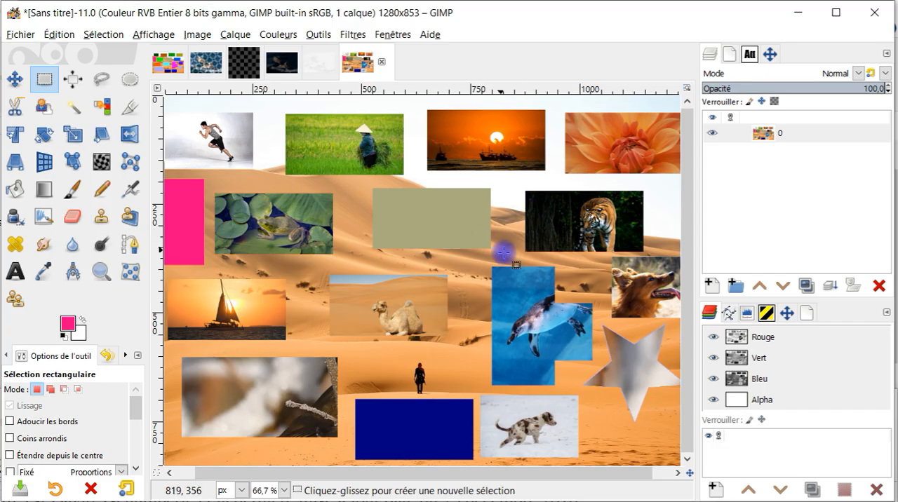
Step: Examine the generated montage for shapes that received no photo, and return to the layered layout image
scroll(348, 215, up, 1)
click(73, 106)
scroll(268, 215, up, 1)
click(269, 215)
click(44, 79)
scroll(241, 197, up, 1)
mouse_move(241, 197)
mouse_down()
mouse_move(261, 217)
mouse_move(316, 325)
mouse_up()
click(171, 64)
click(373, 63)
scroll(491, 237, down, 2)
click(169, 63)
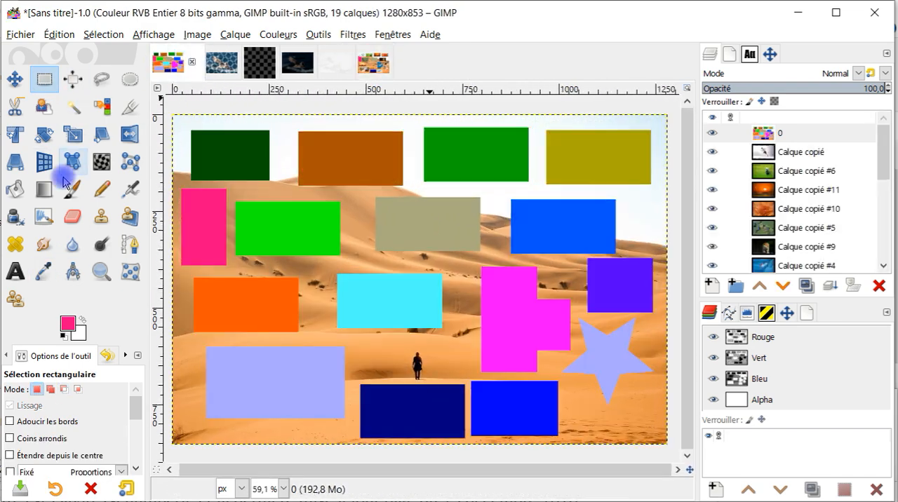
Step: Select the pink rectangle on the desert layout and refill it with a slight variation of the sampled green #00aa00
drag(179, 188, 229, 269)
click(68, 322)
click(398, 122)
click(44, 271)
click(475, 154)
drag(67, 322, 202, 227)
click(67, 323)
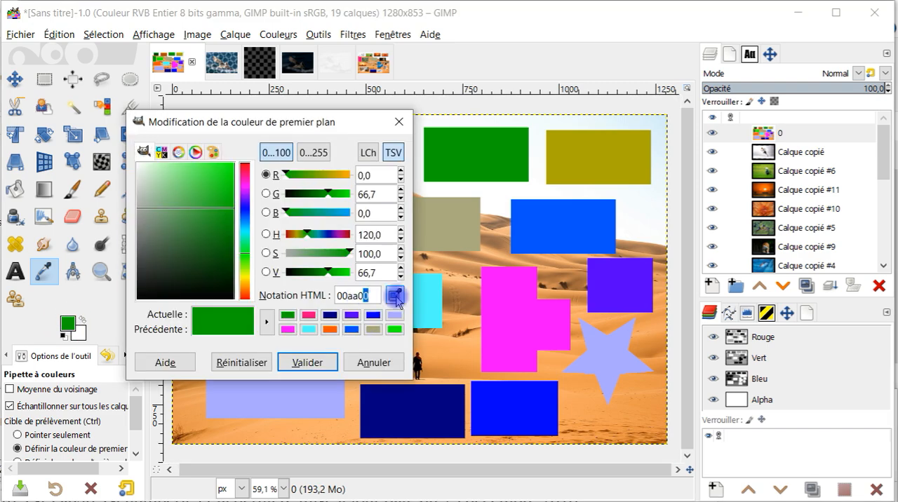
click(307, 362)
Step: Select the large lavender rectangle and refill it with a slight variation of the brown sampled from the upper brown rectangle
click(44, 79)
drag(202, 343, 347, 425)
click(46, 271)
click(351, 162)
click(68, 323)
click(291, 213)
click(325, 362)
drag(67, 323, 273, 389)
click(44, 79)
click(279, 139)
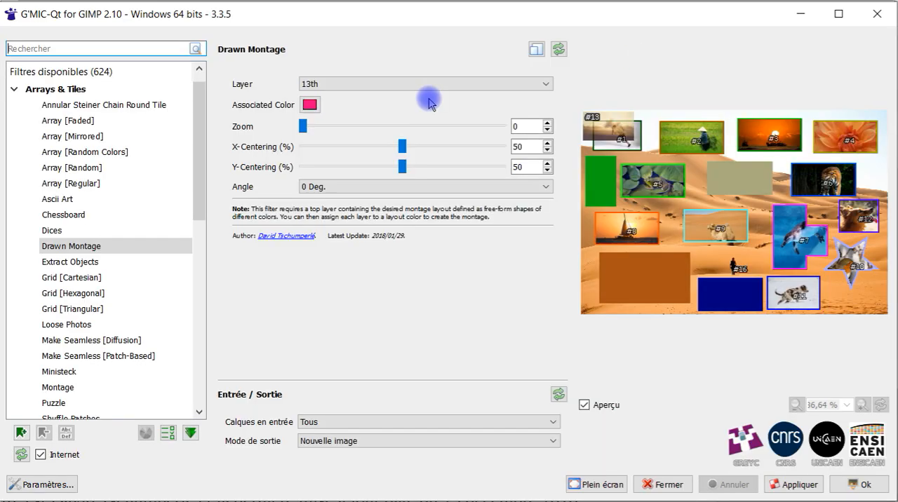
Step: Associate the 13th layer with the large brown rectangle by sampling its colour from the preview
click(429, 83)
click(365, 194)
click(310, 105)
click(358, 255)
click(656, 277)
click(514, 385)
click(310, 106)
click(515, 385)
Step: Associate the 14th layer with the upright green rectangle by sampling its colour from the preview
click(364, 83)
click(361, 192)
click(310, 105)
drag(337, 112, 157, 150)
click(176, 296)
click(601, 187)
click(336, 425)
Step: Try to associate the 15th layer with the sampled khaki colour, and apply the montage with output mode Nouveau(x) calque(s)
click(379, 84)
click(310, 105)
click(362, 256)
click(738, 179)
click(515, 385)
click(414, 441)
click(403, 464)
click(792, 485)
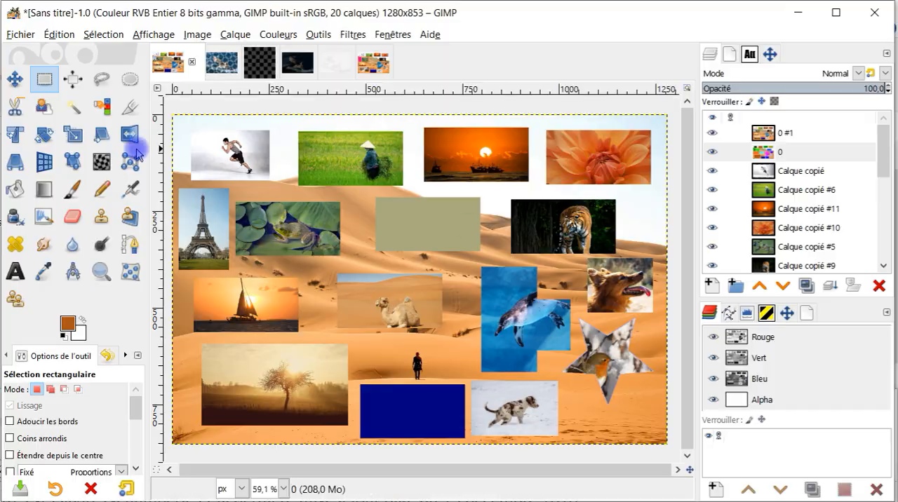
Step: Select the navy rectangle and refill it with bright blue on the 0 #1 layer, entering 00 in the colour code
click(43, 272)
click(712, 133)
click(713, 133)
click(712, 132)
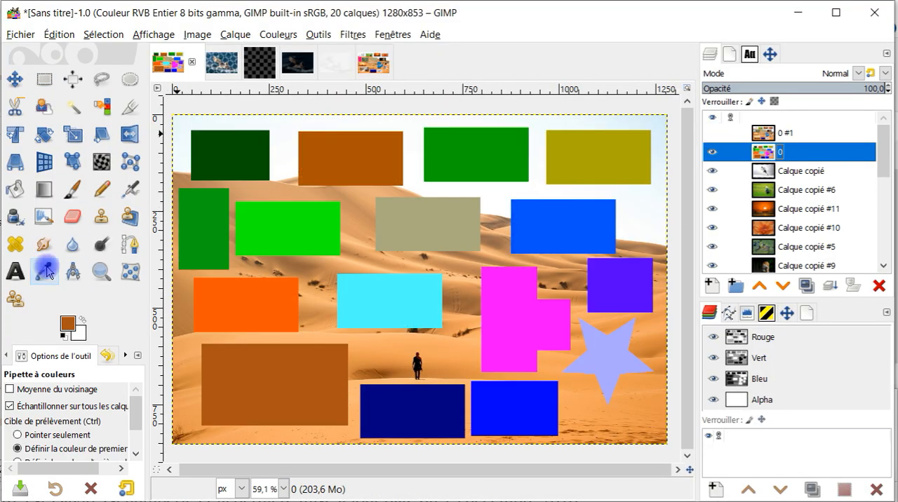
click(509, 320)
click(712, 133)
click(44, 79)
drag(360, 382, 468, 439)
click(67, 324)
drag(345, 298, 321, 301)
text(00)
click(307, 362)
mouse_move(67, 324)
mouse_down()
mouse_move(430, 404)
mouse_move(420, 410)
mouse_up()
Step: Select the khaki rectangle and refill it with a bright green variation on the 0 #1 layer, entering 44 in the colour code
click(785, 134)
drag(370, 193, 487, 256)
click(711, 133)
click(44, 271)
click(610, 157)
click(287, 241)
click(714, 132)
click(67, 324)
drag(345, 298, 316, 304)
text(44)
click(307, 362)
click(785, 133)
drag(67, 324, 427, 225)
click(45, 79)
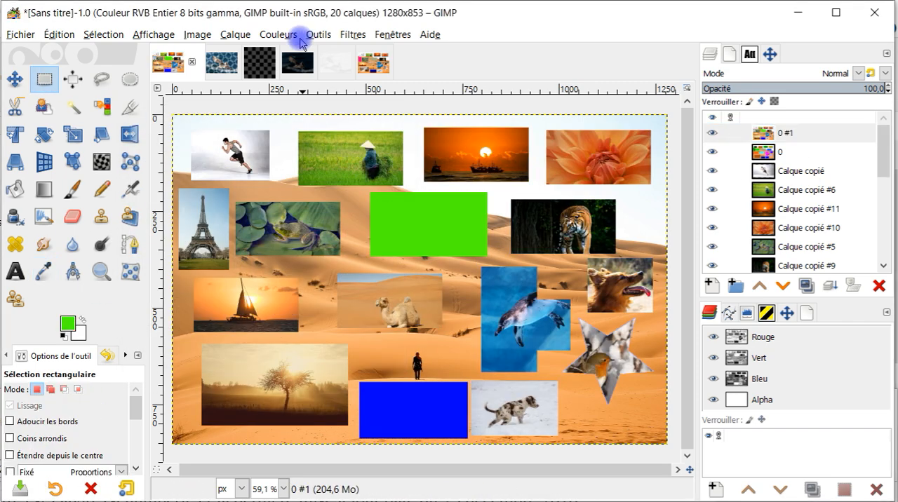
Step: Reopen the Drawn Montage filter and associate the 15th layer with the bright green rectangle
click(353, 35)
click(380, 70)
click(310, 105)
click(507, 387)
click(357, 84)
click(310, 105)
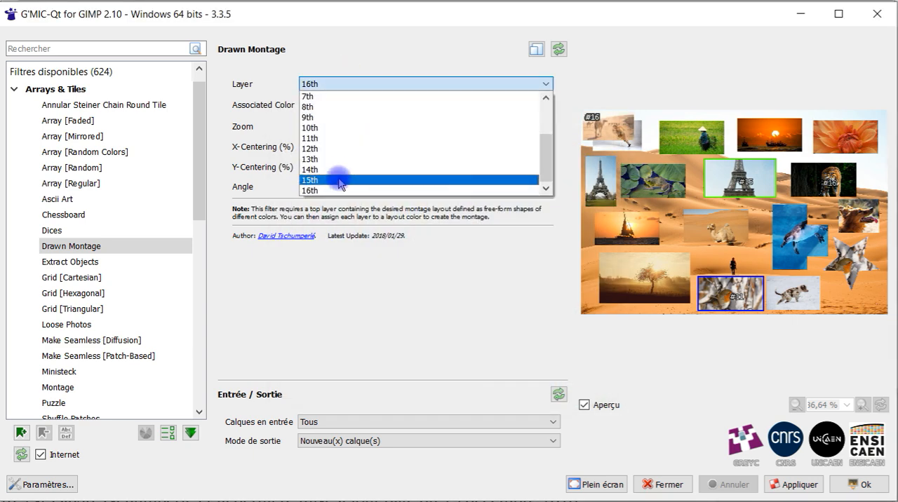
click(312, 105)
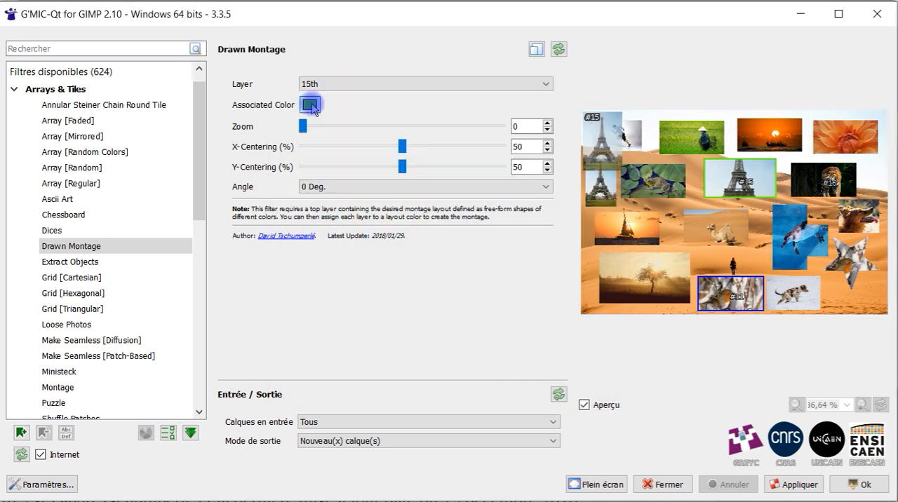
Step: Choose the 16th layer and apply the montage, viewing the whole resulting image
click(453, 84)
click(435, 192)
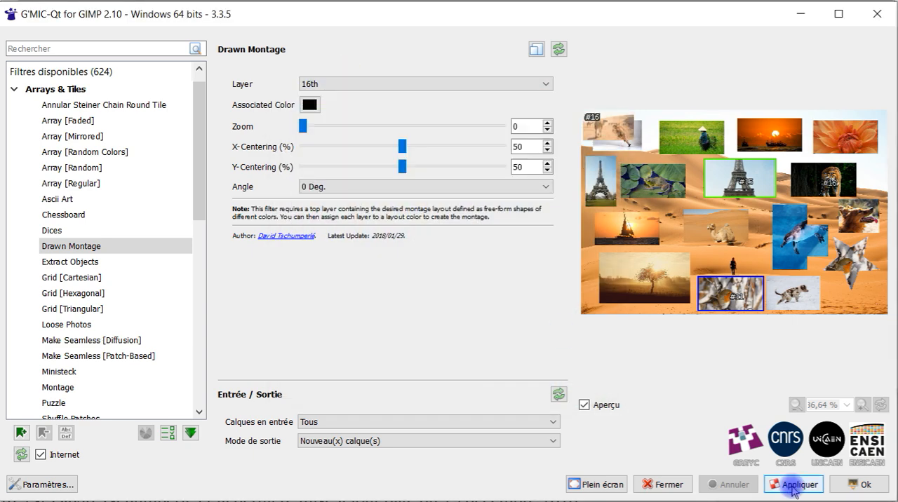
click(844, 486)
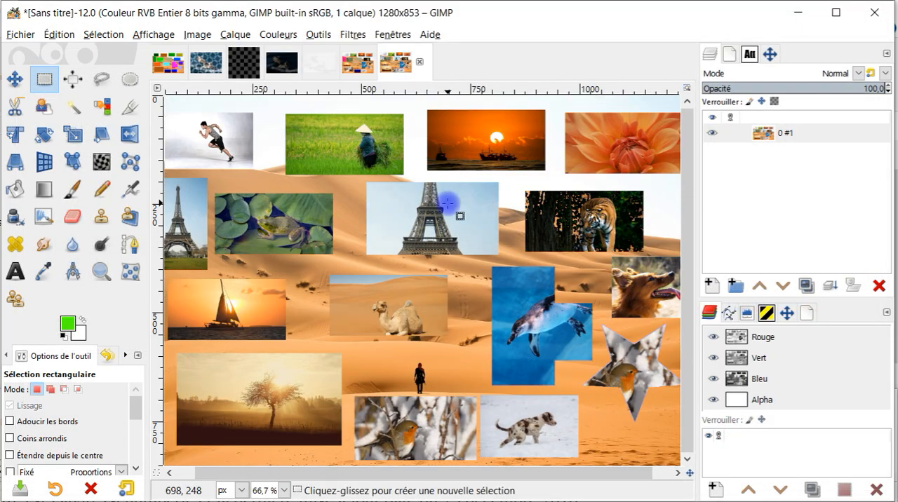
scroll(448, 208, down, 1)
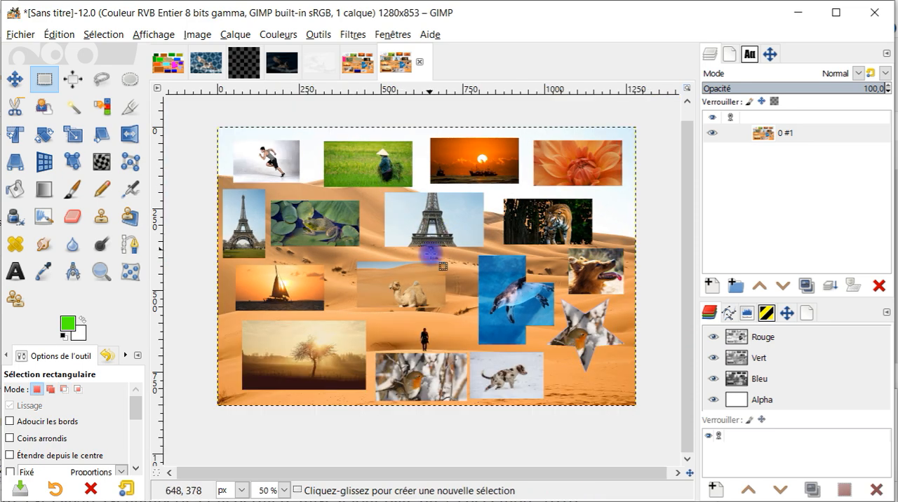
Step: Return to the layered layout image and examine its layer stack by toggling the visibility of individual layers
click(180, 68)
click(712, 152)
scroll(715, 211, down, 5)
shift+click(712, 248)
scroll(643, 244, down, 1)
click(782, 248)
shift+click(712, 133)
scroll(715, 210, down, 5)
click(713, 223)
scroll(742, 221, up, 5)
Step: Try deleting the layout layer 0 beneath the 0 #1 montage, and undo the deletion
click(779, 152)
click(879, 286)
click(778, 133)
click(712, 133)
key(ctrl+z)
key(ctrl+z)
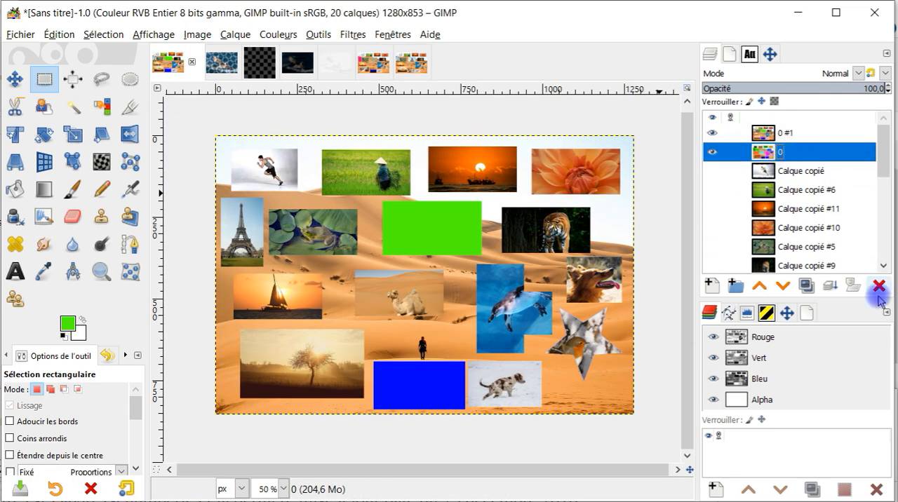
Step: Delete the 0 #1 layer and reopen the Drawn Montage filter on the original layout
click(778, 133)
click(879, 285)
click(353, 34)
click(378, 68)
Step: Try sampling the khaki rectangle's colour and the navy rectangle's colour from the preview as the associated colours
click(309, 105)
click(356, 256)
click(741, 176)
click(515, 385)
click(309, 105)
click(367, 255)
click(728, 294)
click(516, 386)
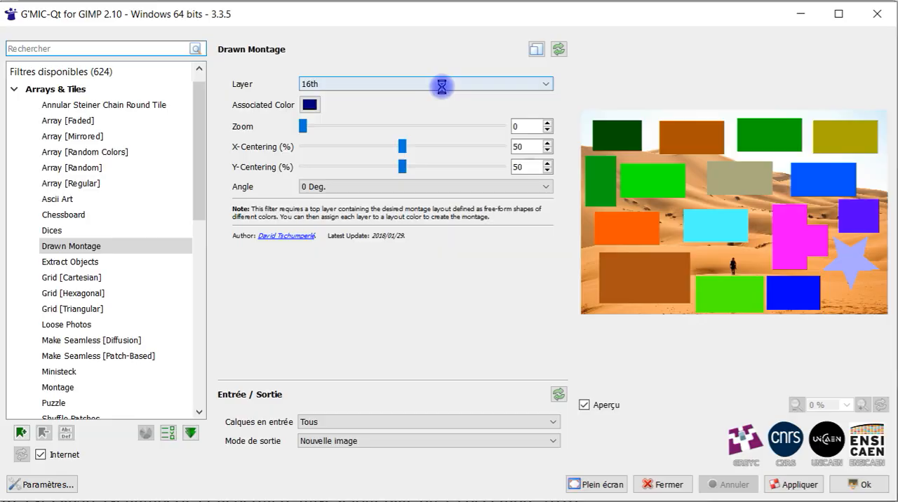
Step: Associate the 15th layer with the bright green rectangle below the walking figure, and apply the montage as a new image
click(724, 289)
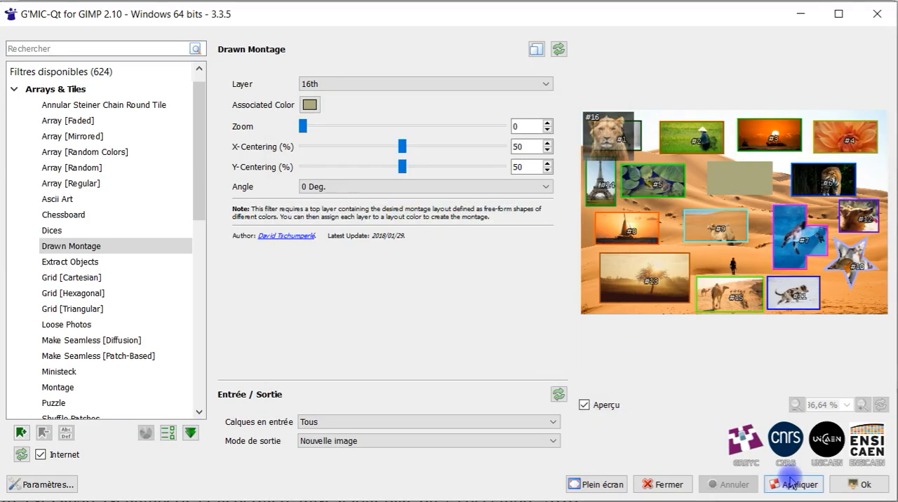
click(791, 485)
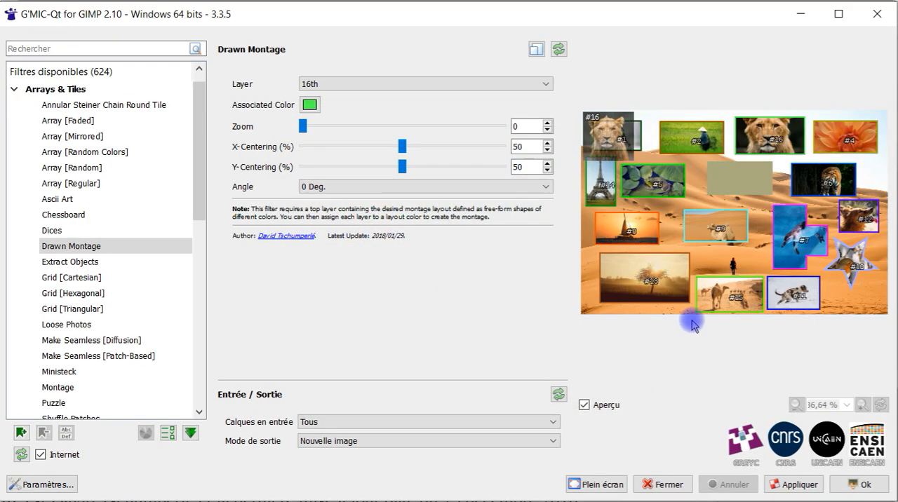
click(846, 484)
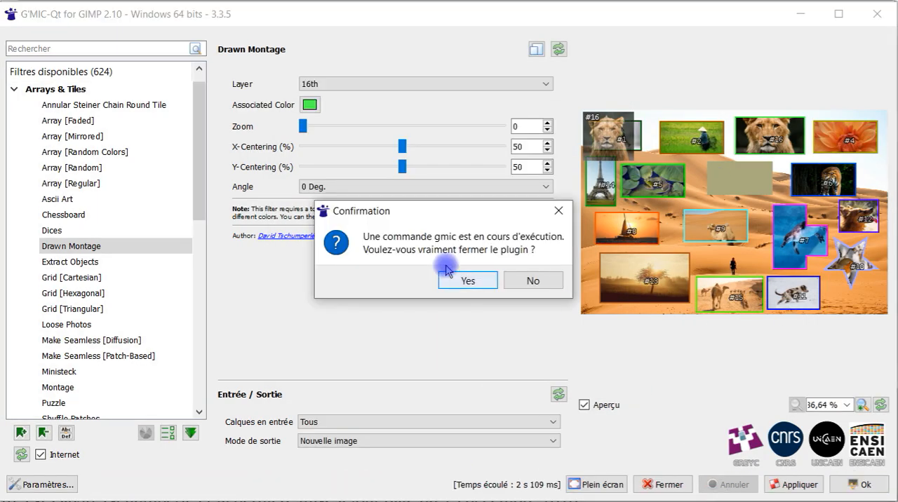
Step: Close the trial montage images and return to the layered layout image
click(456, 277)
click(367, 63)
click(381, 62)
click(394, 346)
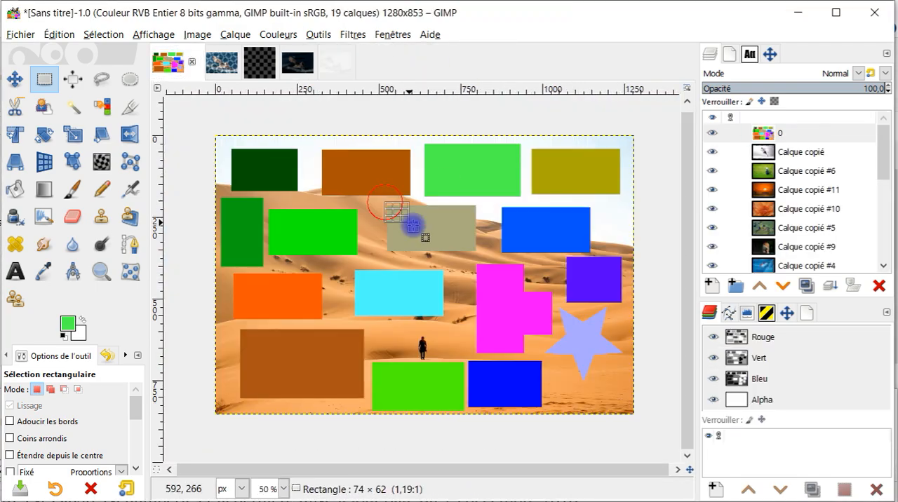
click(817, 138)
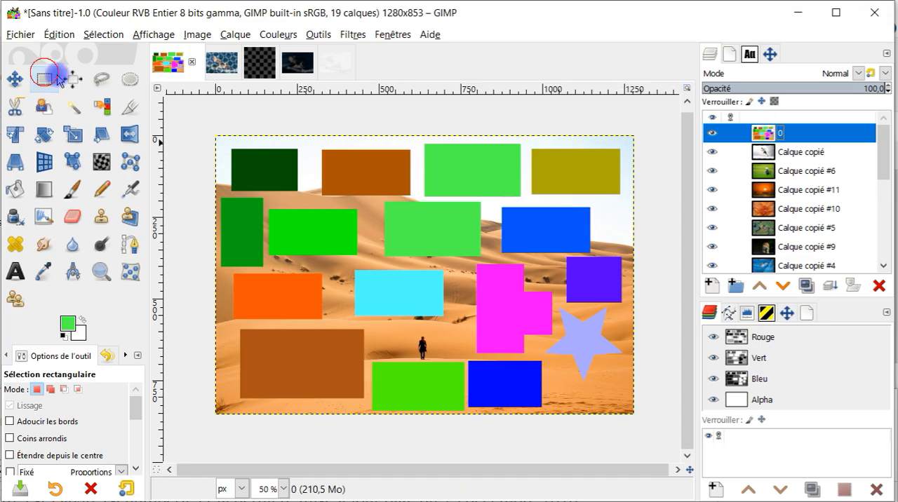
Step: Recolour the layout's centre rectangle crimson, and associate the 16th layer with it and the 15th layer with the light green rectangle in Drawn Montage
drag(383, 202, 484, 261)
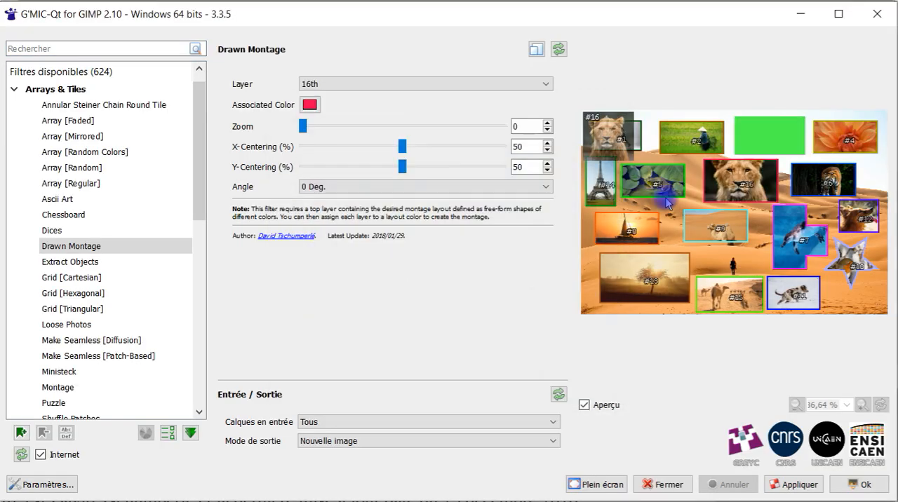
click(393, 83)
click(392, 180)
click(308, 105)
click(356, 256)
click(769, 135)
click(516, 386)
Step: Look through the layers' associated colours and associate the 3rd layer with the bright green rectangle below the walking figure
click(354, 84)
click(344, 169)
click(343, 83)
click(330, 148)
click(312, 108)
click(515, 386)
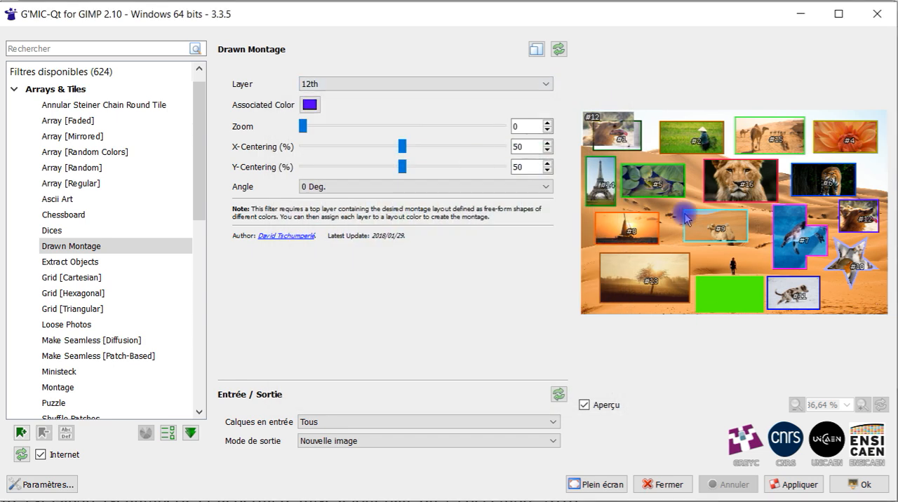
click(421, 83)
click(372, 123)
click(309, 104)
click(515, 385)
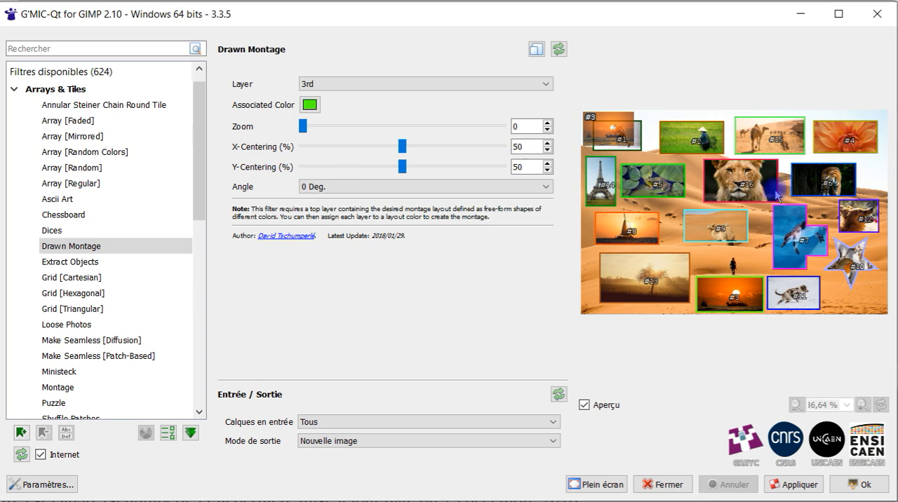
Step: Recentre the 16th layer's picture at X 9.2% and Y 62.2%, trying a 180 Deg. angle before restoring 0 Deg
click(421, 83)
click(406, 148)
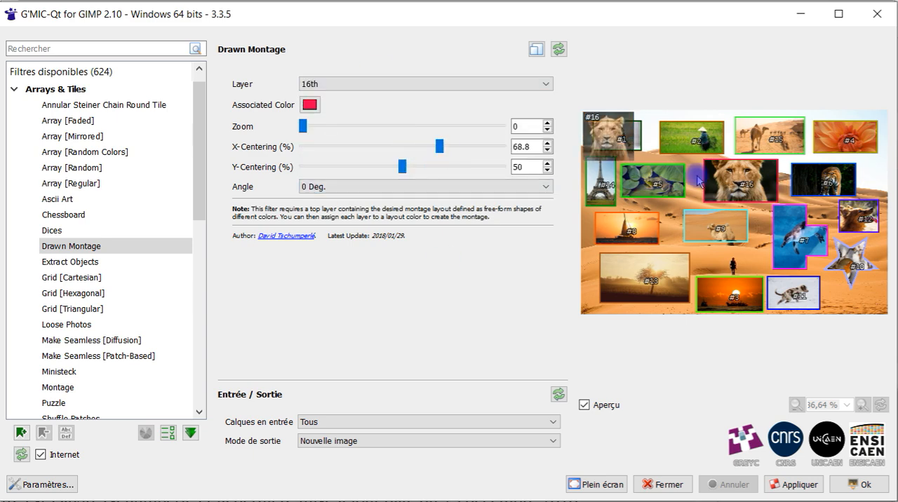
click(421, 186)
click(393, 224)
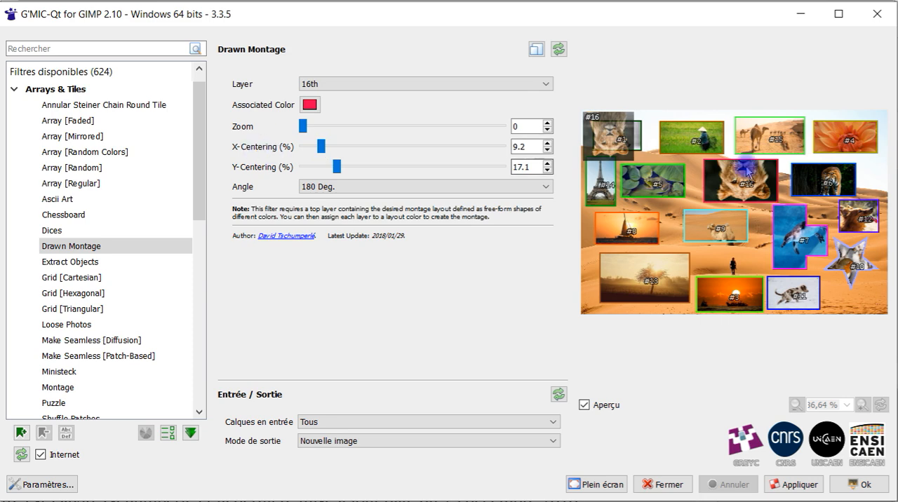
click(421, 187)
click(393, 200)
drag(737, 179, 731, 191)
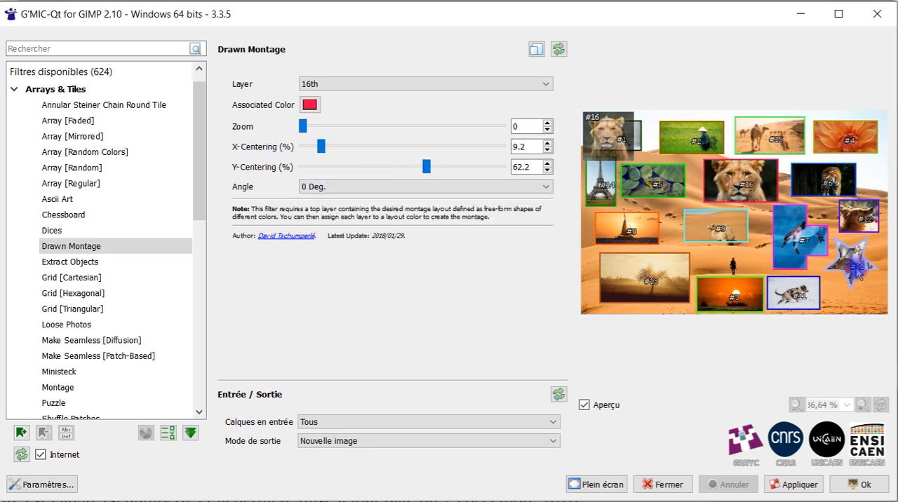
Step: Zoom the 10th layer's picture in to 6.38 and try another angle before restoring 0 Deg
scroll(367, 83, up, 6)
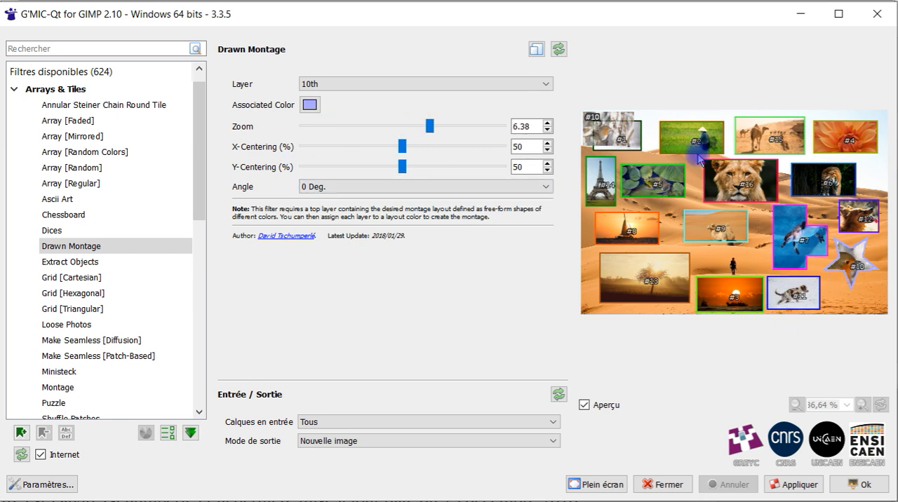
click(382, 187)
click(379, 219)
click(393, 187)
click(395, 200)
Step: Try other angles on the 2nd layer, restore 0 Deg., and apply the finished montage as a new image
click(379, 84)
click(375, 107)
click(372, 187)
click(367, 209)
click(372, 187)
click(372, 229)
click(365, 188)
click(340, 200)
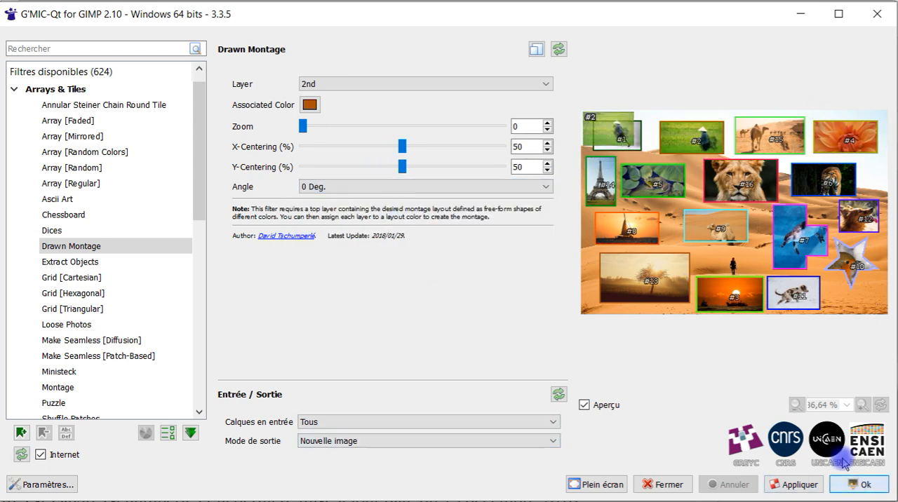
click(856, 483)
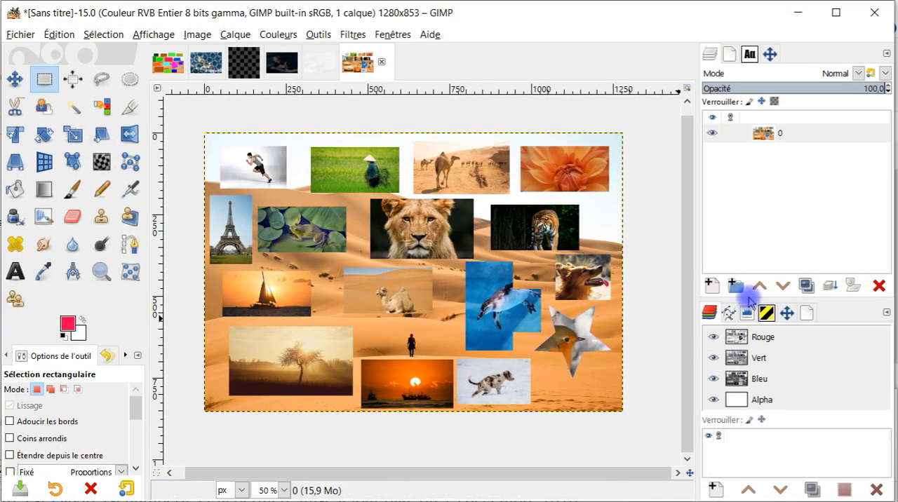